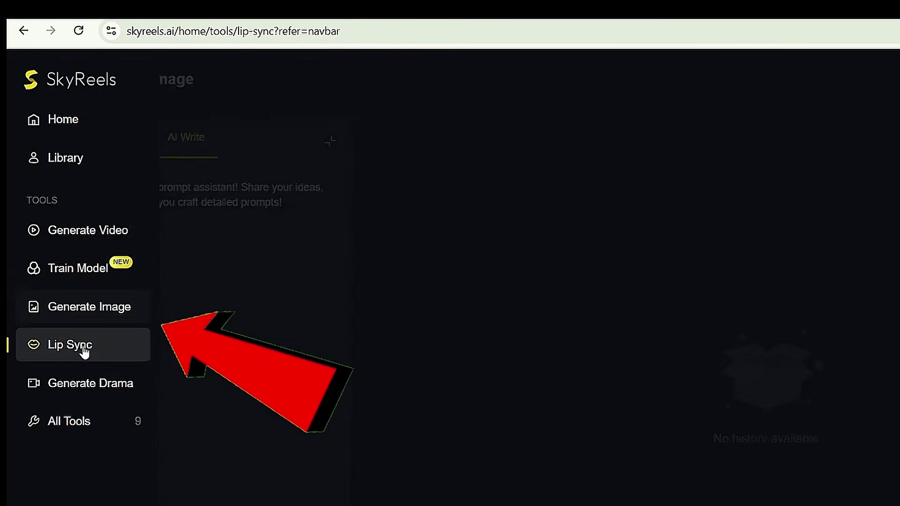
Open the AI Video creation tool from the home page.
click(74, 389)
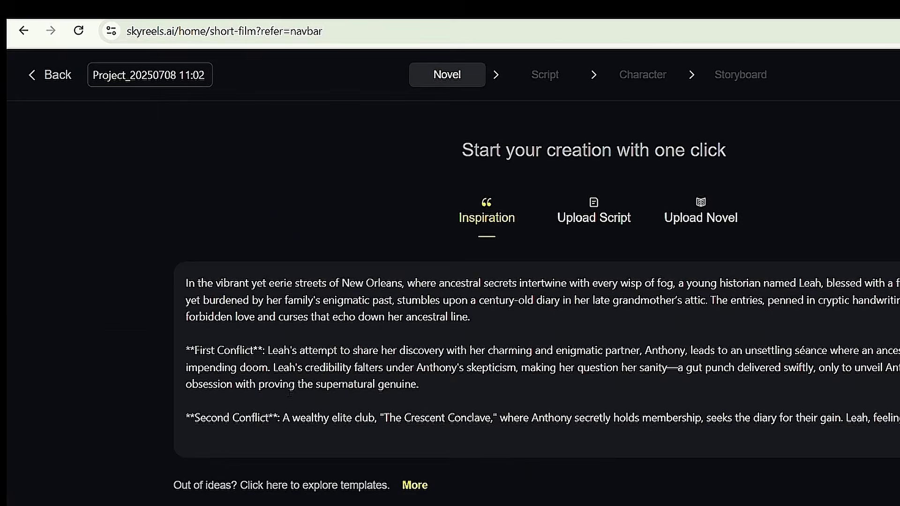
click(56, 89)
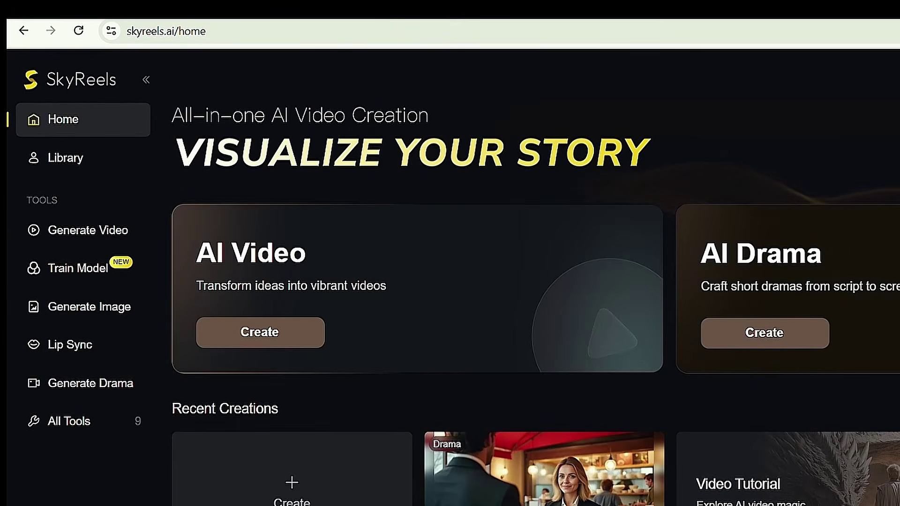
click(353, 260)
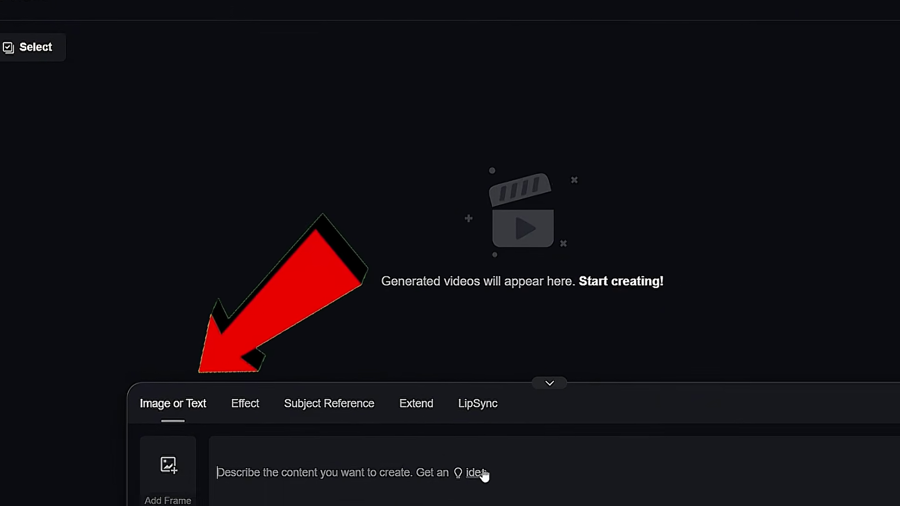
click(483, 474)
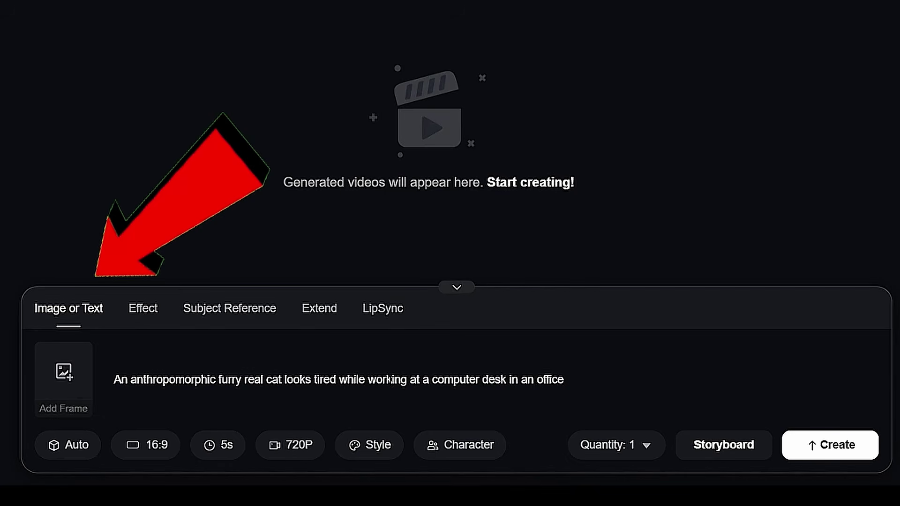
drag(565, 380, 545, 381)
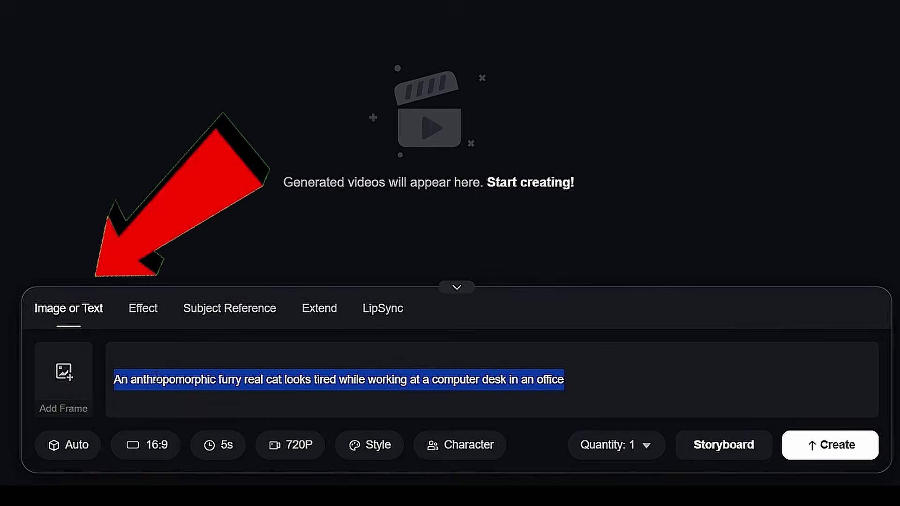
key(BackSpace)
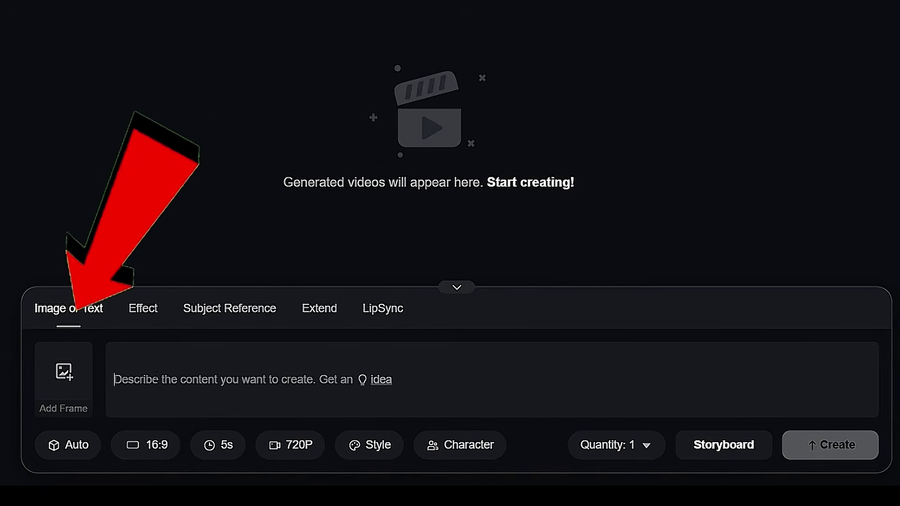
Open Generate Image for the video frame and paste the motorcycle prompt ending in "unstoppable presence in slow motion.".
mouse_move(62, 393)
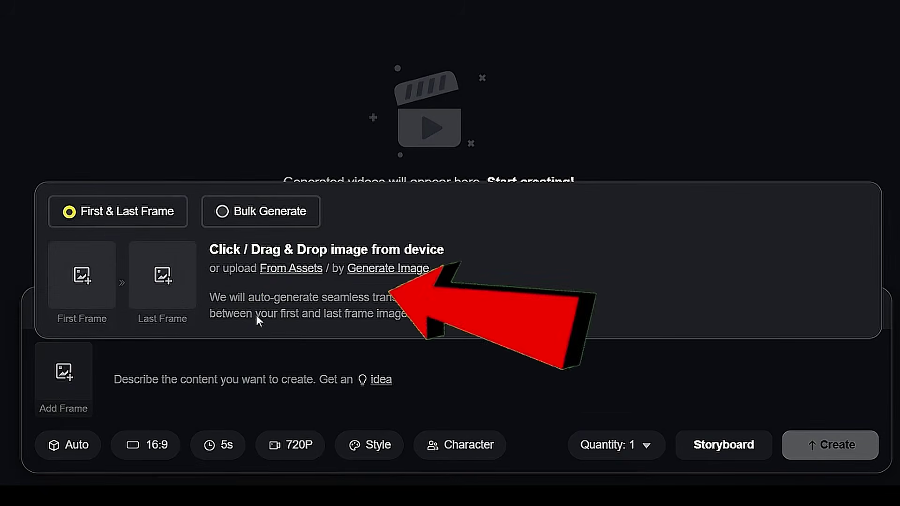
click(392, 269)
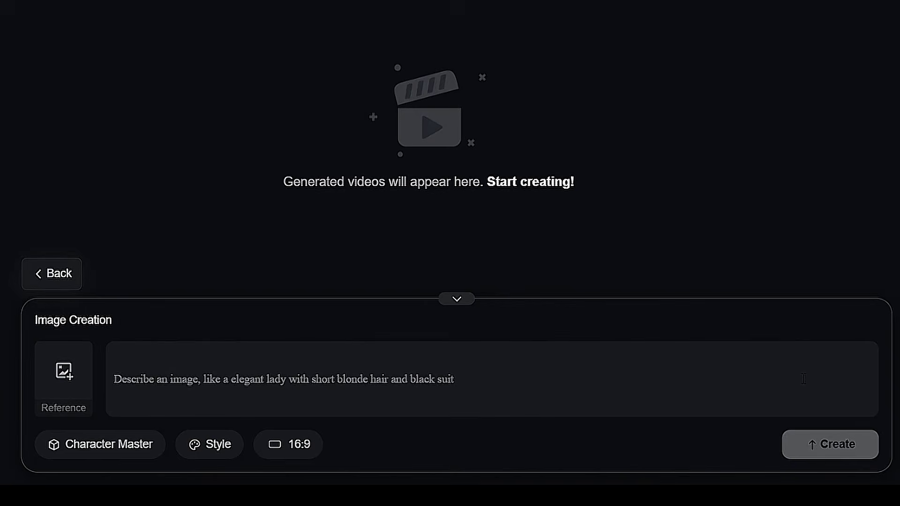
key(ctrl+v)
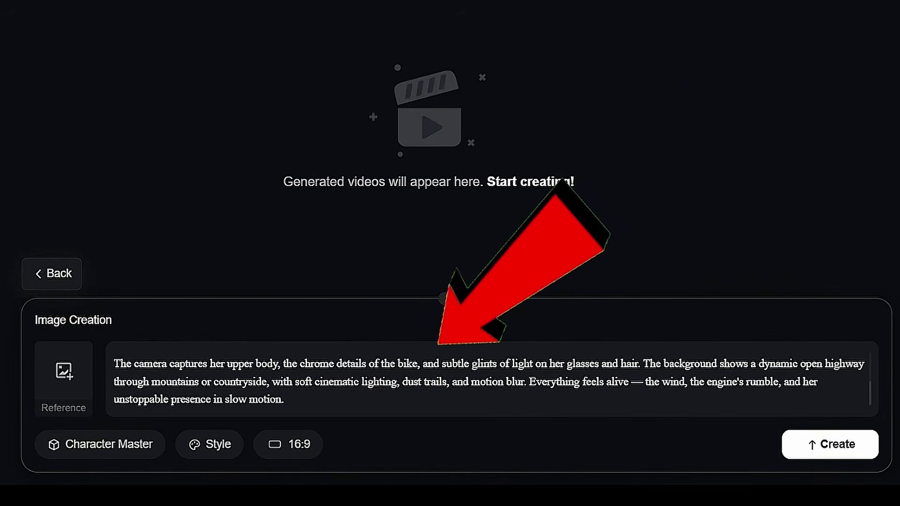
scroll(854, 378, up, 5)
scroll(853, 378, down, 5)
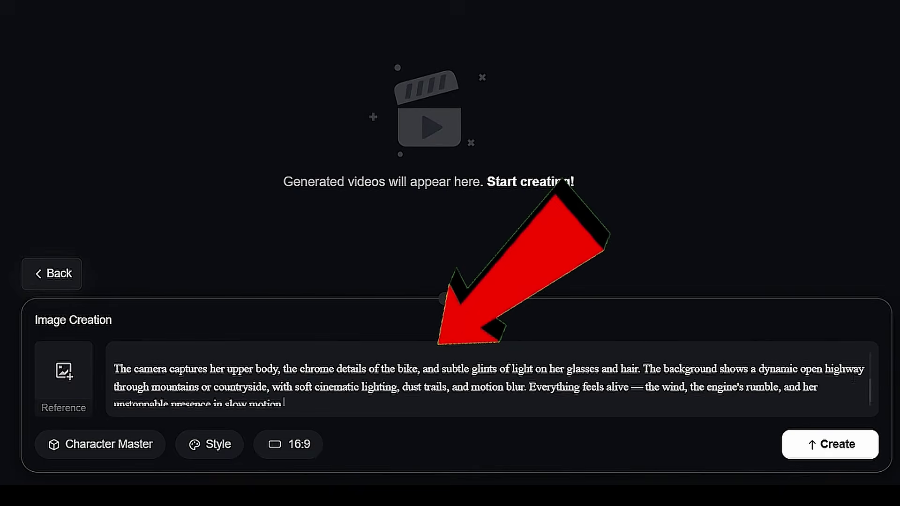
Generate images using the cropped photo of the woman on the motorcycle as reference and the Realistic style.
click(80, 396)
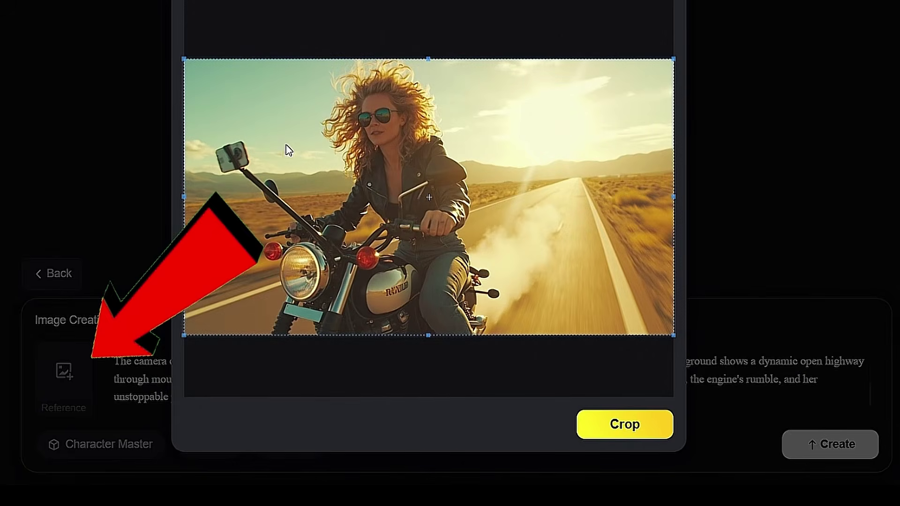
click(626, 424)
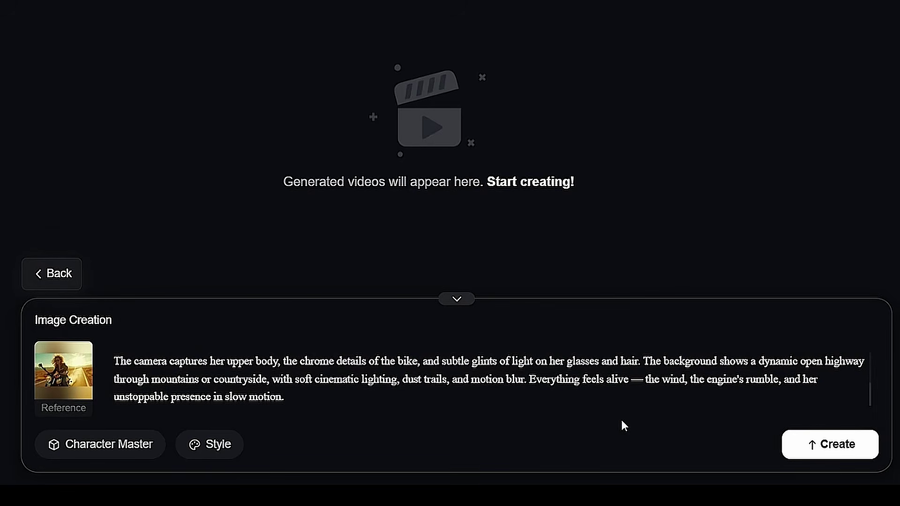
click(218, 446)
click(260, 147)
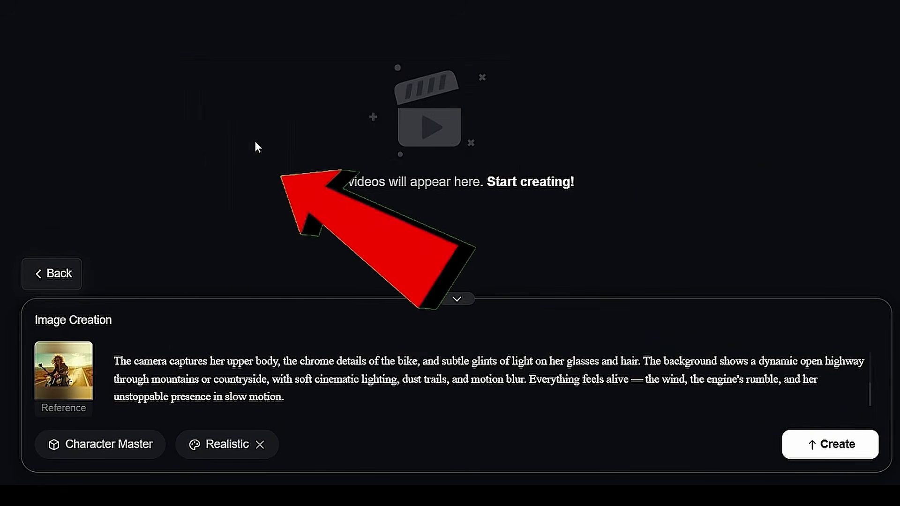
click(834, 445)
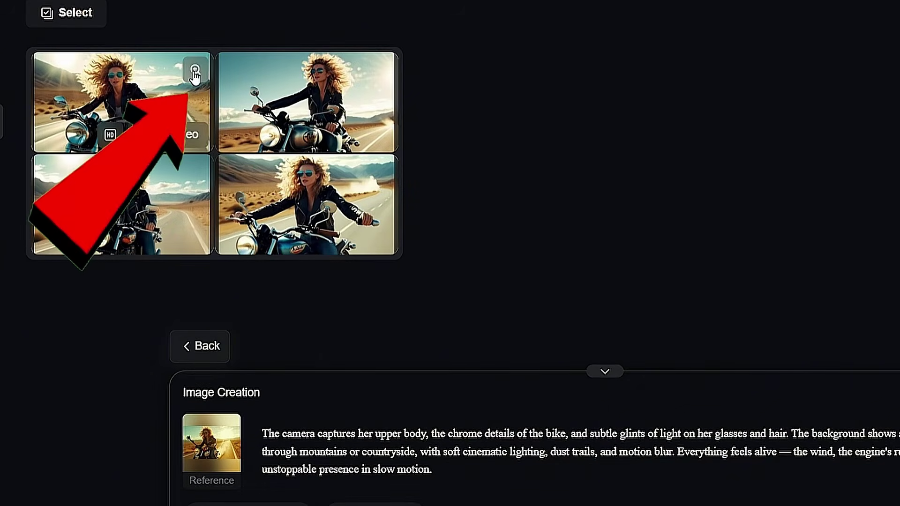
View the first three generated motorcycle images enlarged, one after another.
click(194, 71)
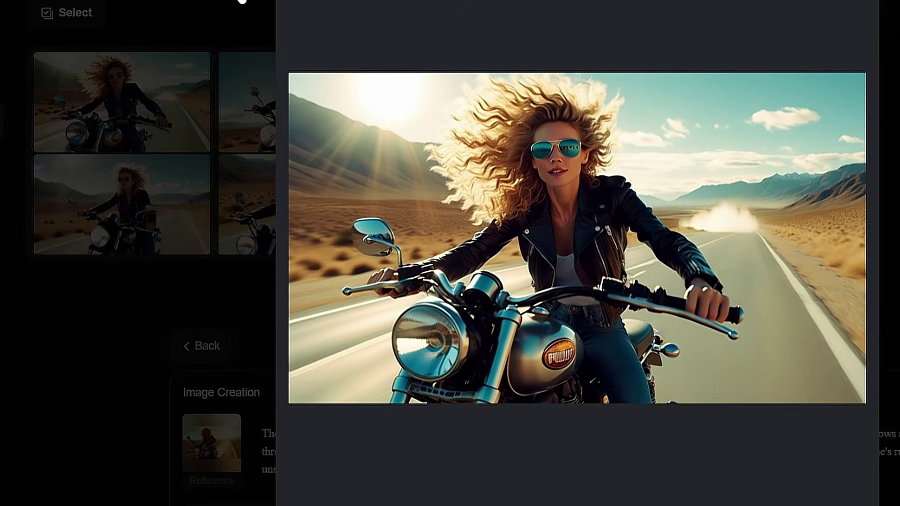
key(Escape)
click(380, 69)
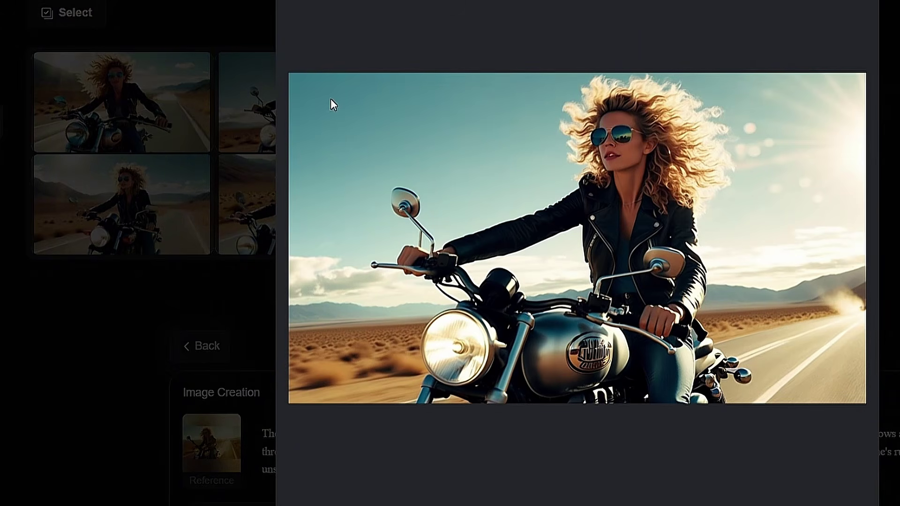
key(Escape)
click(194, 167)
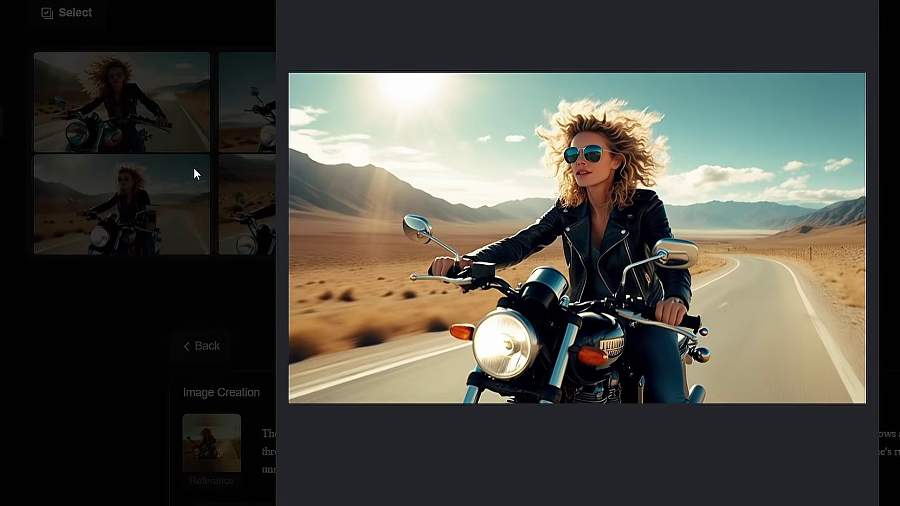
key(Escape)
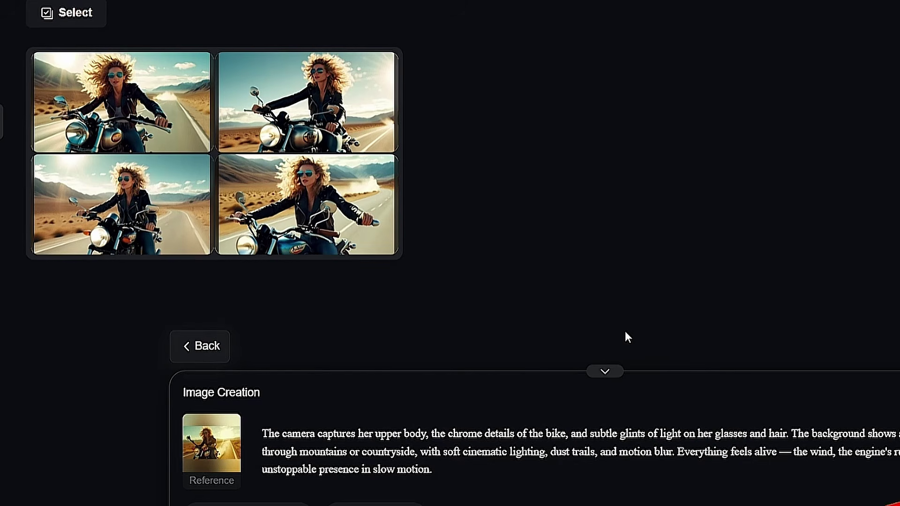
Send the first generated image to video and paste the prompt beginning "An ultra-realistic cinematic scene of a bold, stylish woman riding a Royal Enfield Bullet".
mouse_move(209, 136)
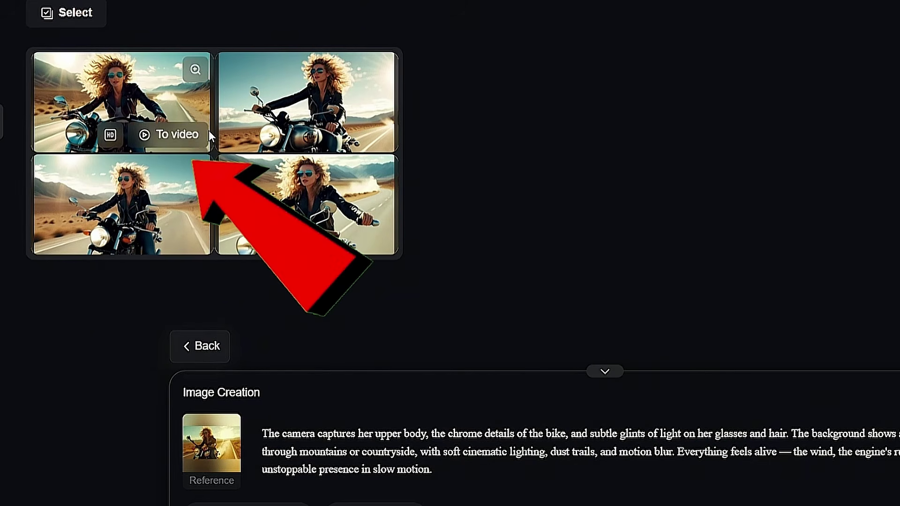
click(175, 136)
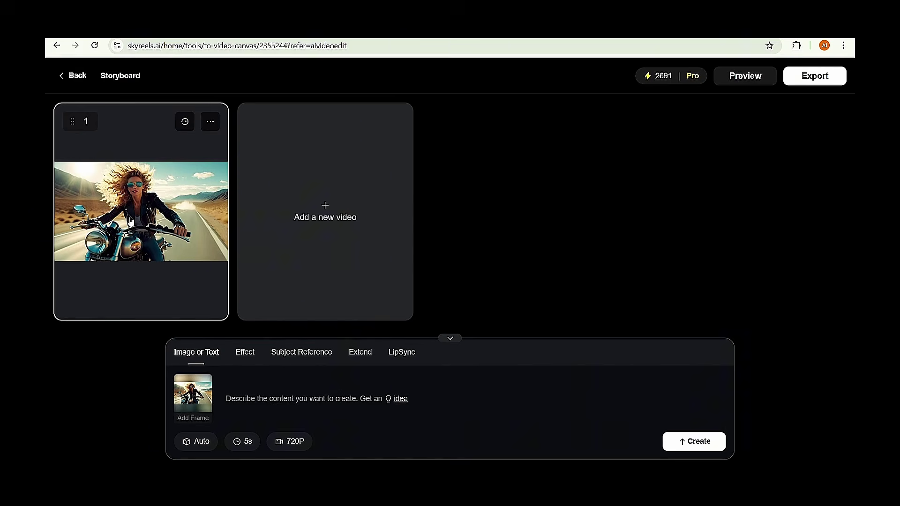
click(236, 402)
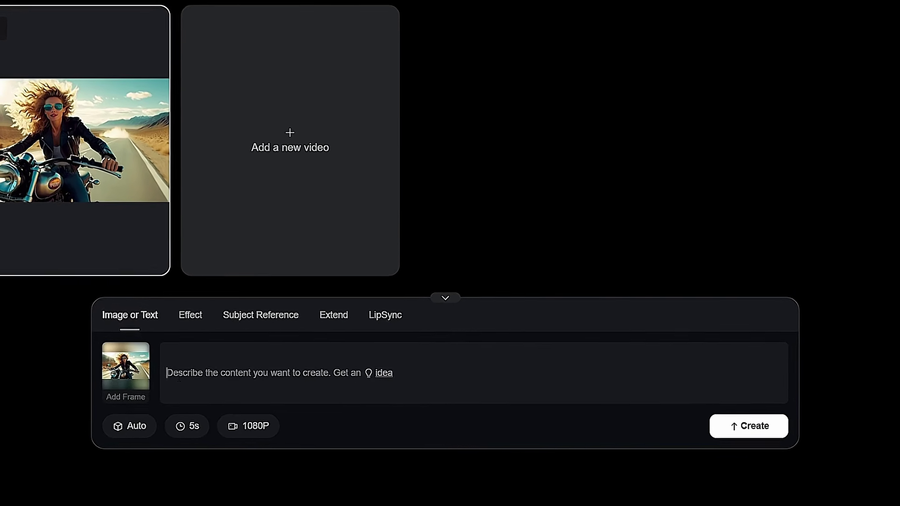
key(ctrl+v)
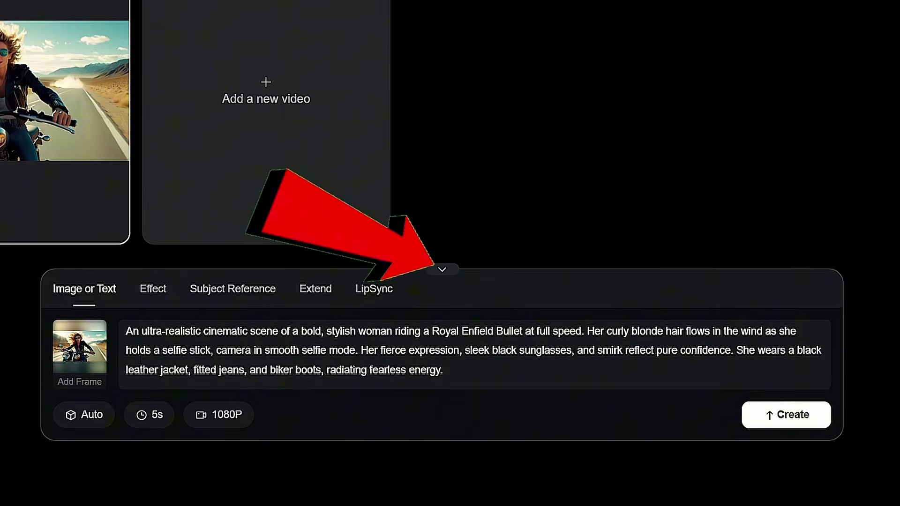
Generate the motorcycle video with Auto mode, 5s duration and 1080P resolution.
click(85, 422)
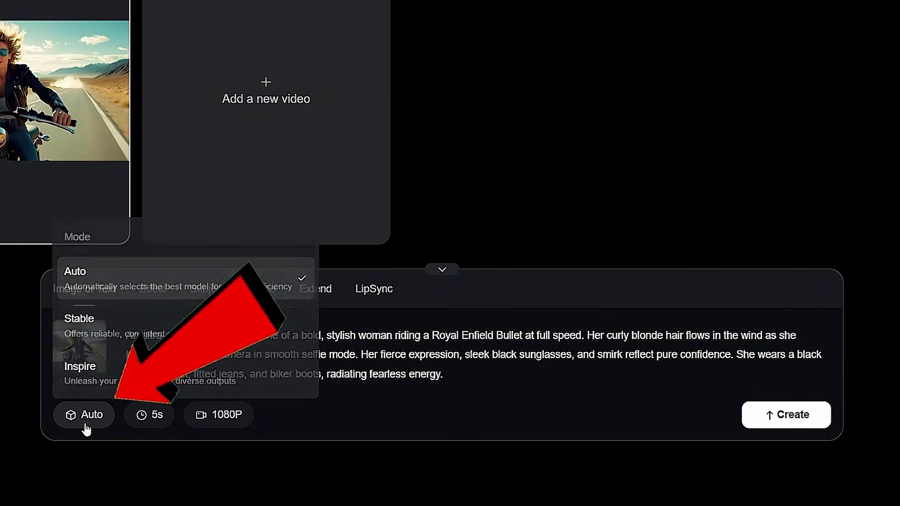
click(161, 424)
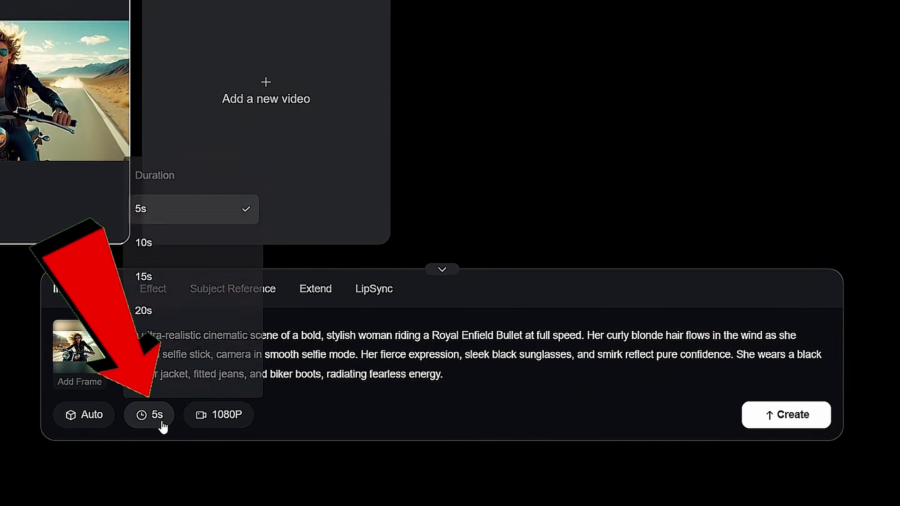
click(235, 422)
click(235, 423)
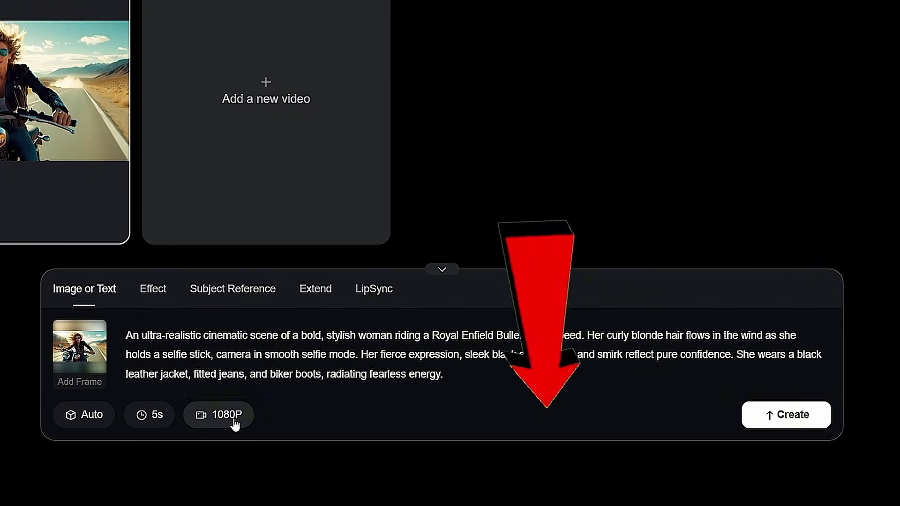
click(786, 415)
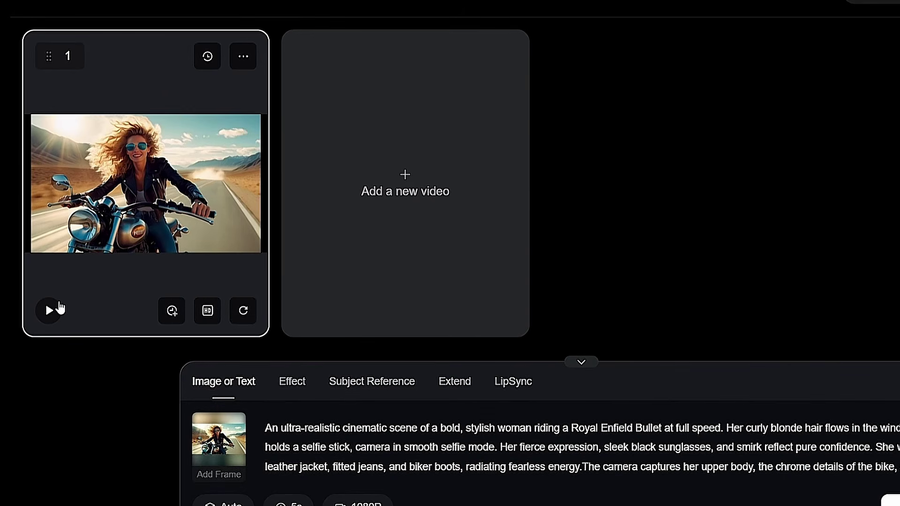
Play the generated motorcycle clip and extend it by 5s without an extension description.
click(60, 305)
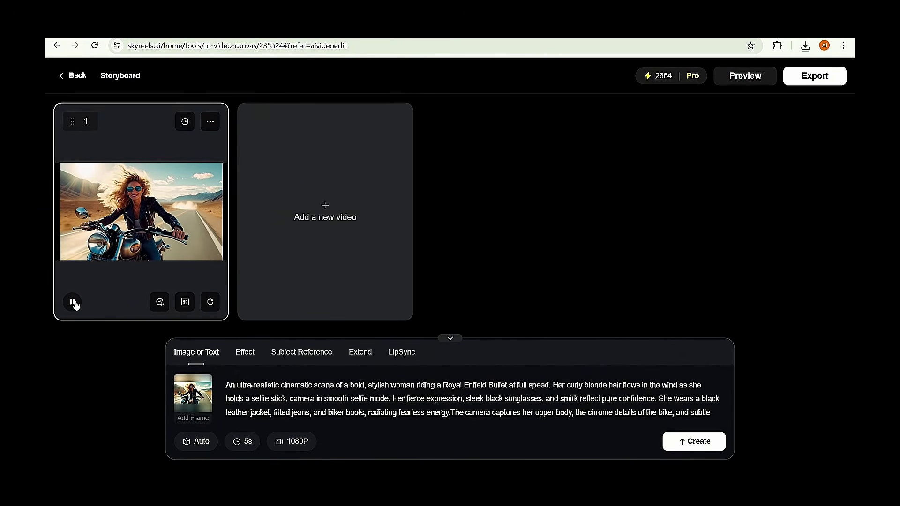
click(73, 303)
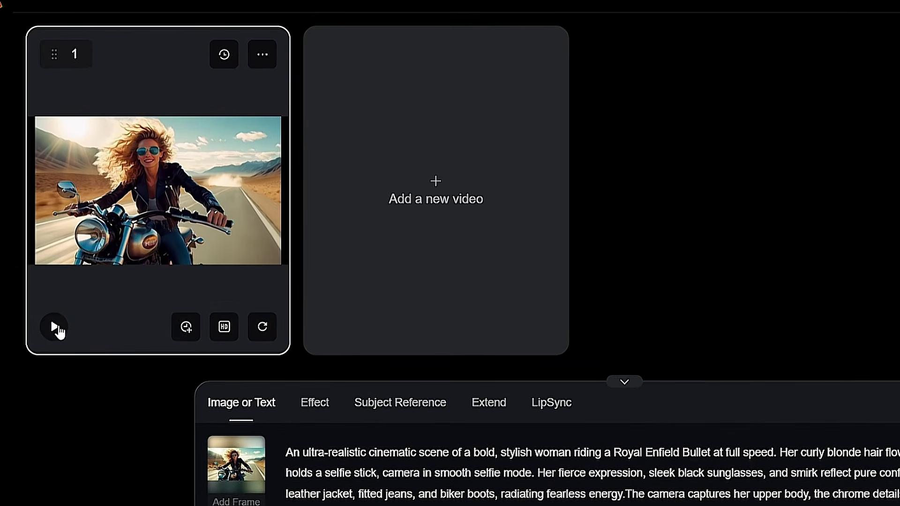
click(188, 329)
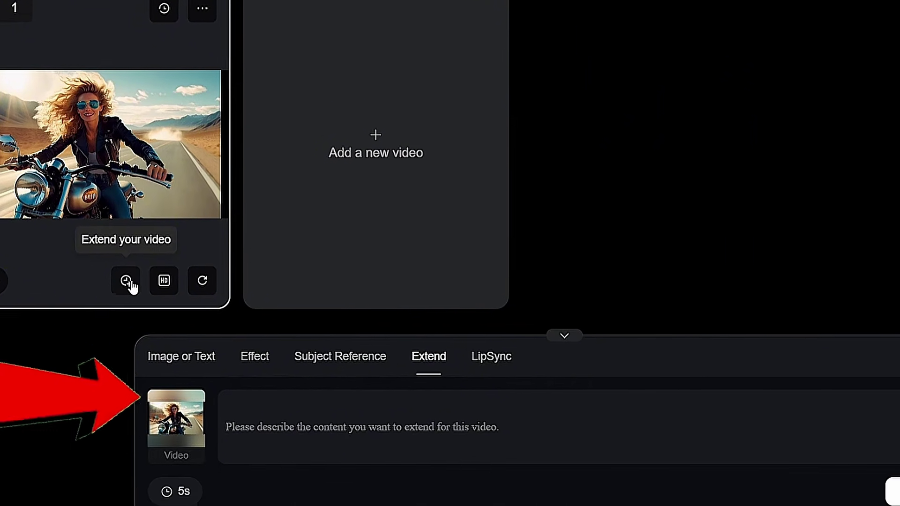
click(152, 468)
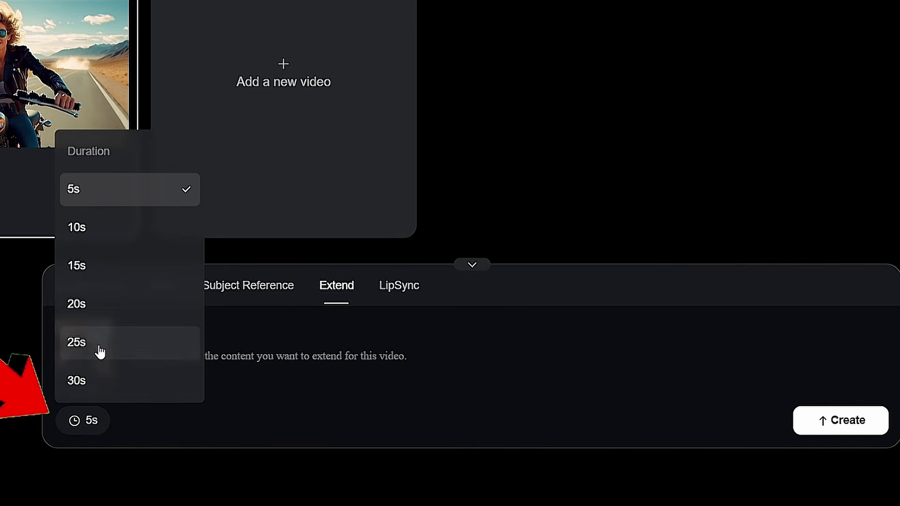
click(114, 195)
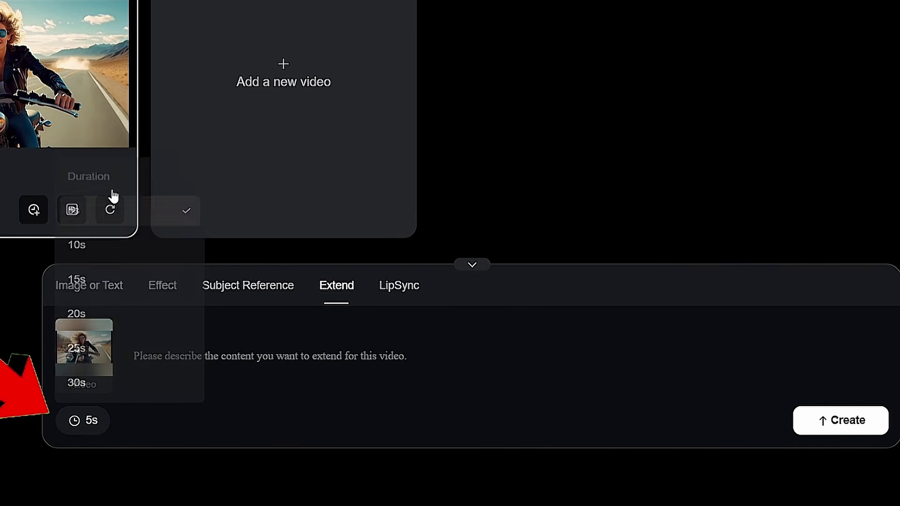
click(850, 436)
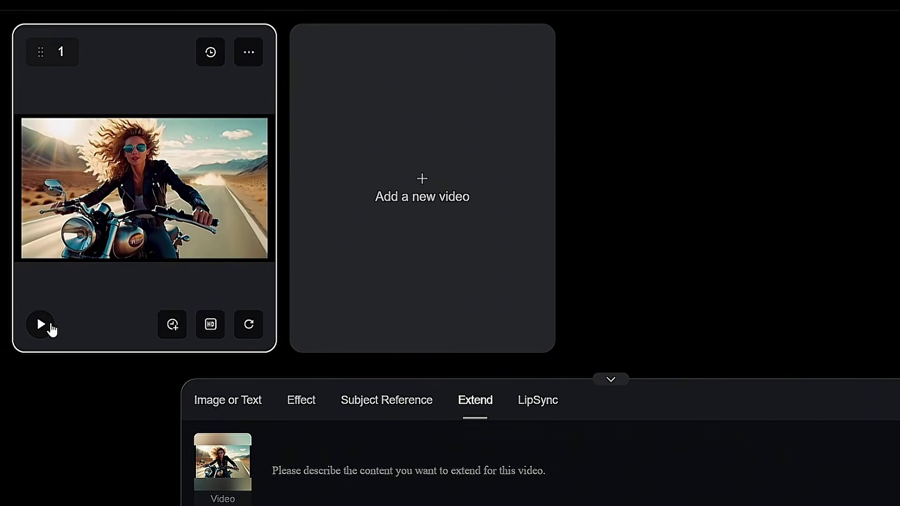
Play the extended motorcycle clip and download it.
click(47, 325)
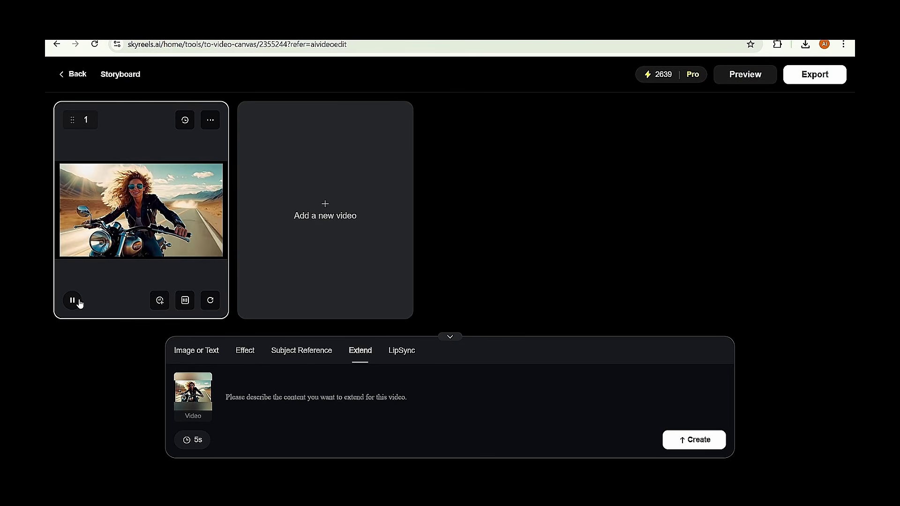
click(211, 121)
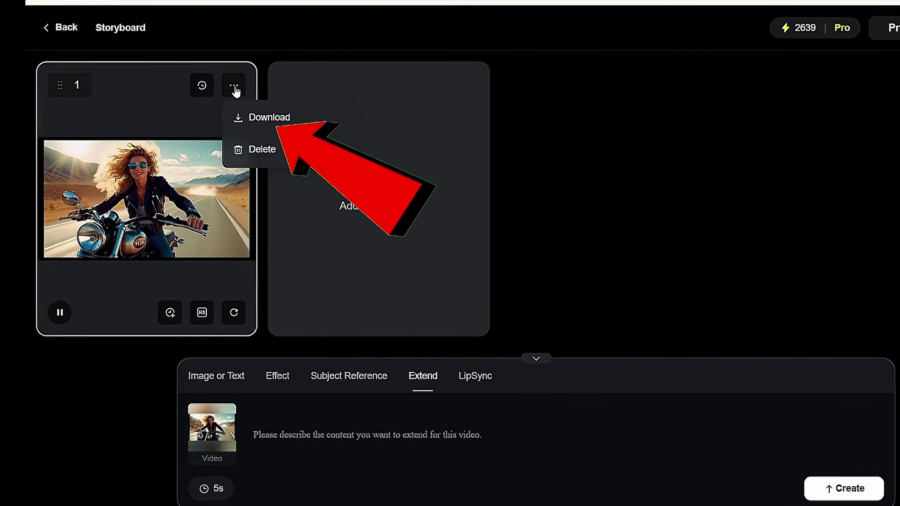
click(238, 116)
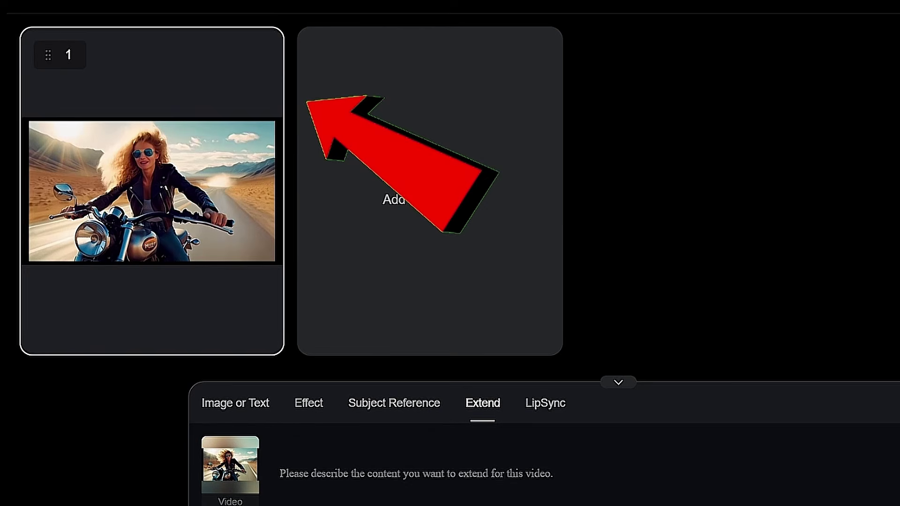
Set up a Lip Sync of the motorcycle clip with the spoken text beginning "Can you believe this? I'm a stylish, confident woman with golden curls".
click(556, 403)
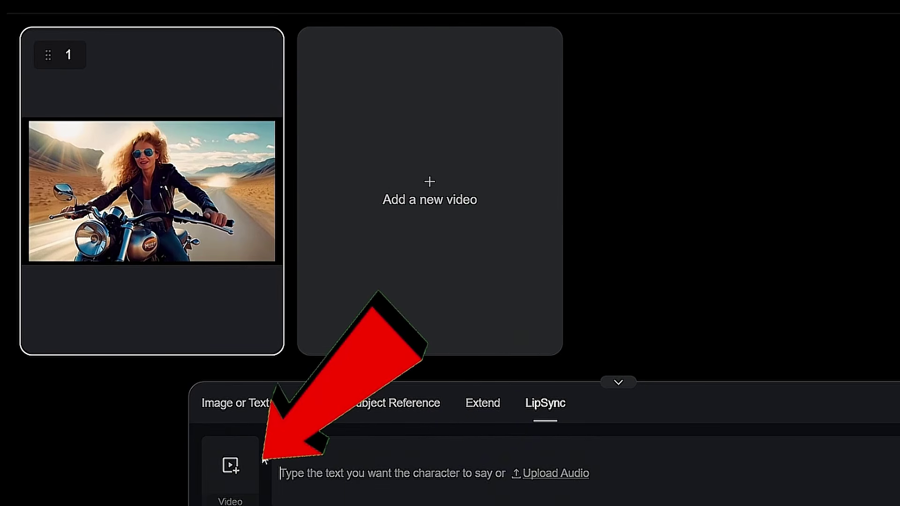
click(230, 467)
click(253, 308)
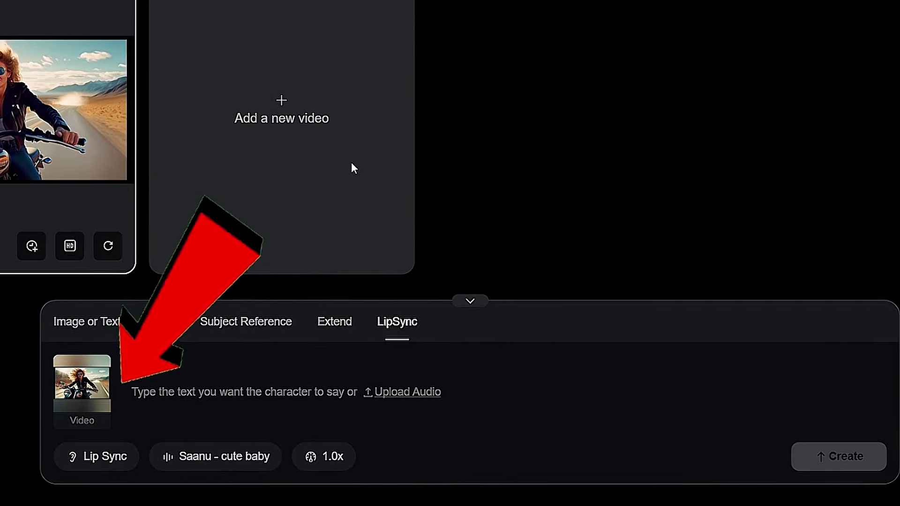
click(139, 394)
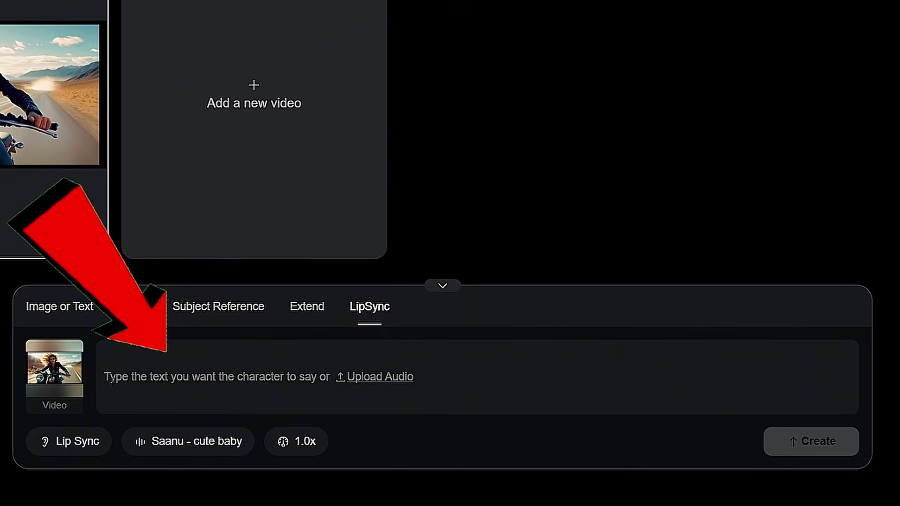
text(Can you believe this? I'm a stylish, confident woman with golden curls, tearing up the highway on a Royal Enfield Bullet.)
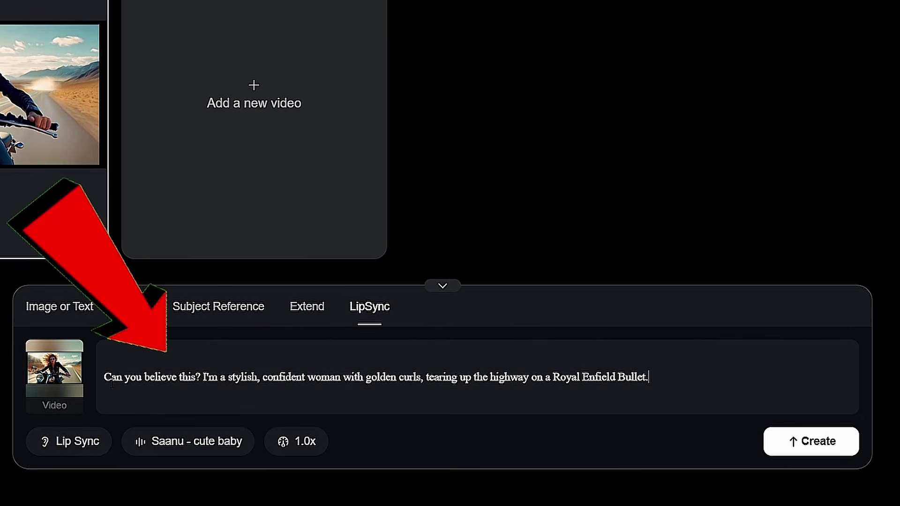
click(64, 448)
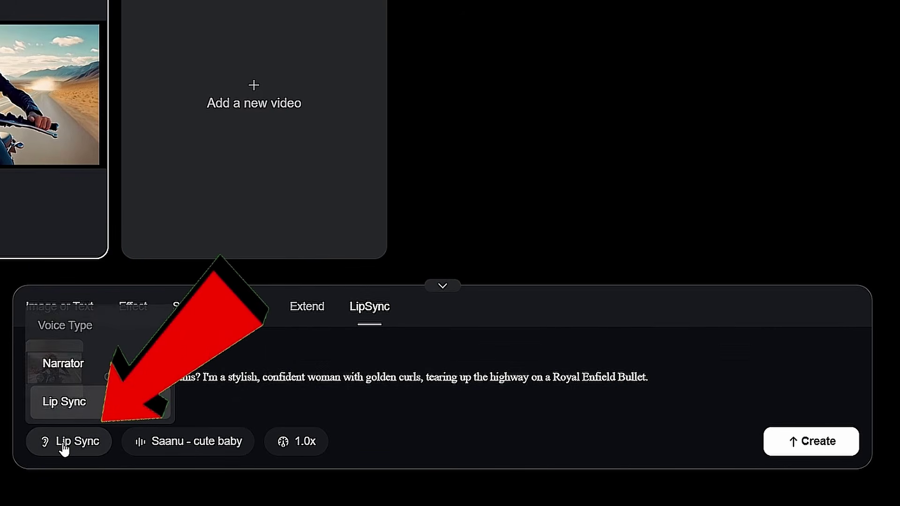
click(68, 403)
Preview the feminine voice tones, choose Elsie - Sweet and Warm for the lip sync, and play the resulting clip.
click(183, 446)
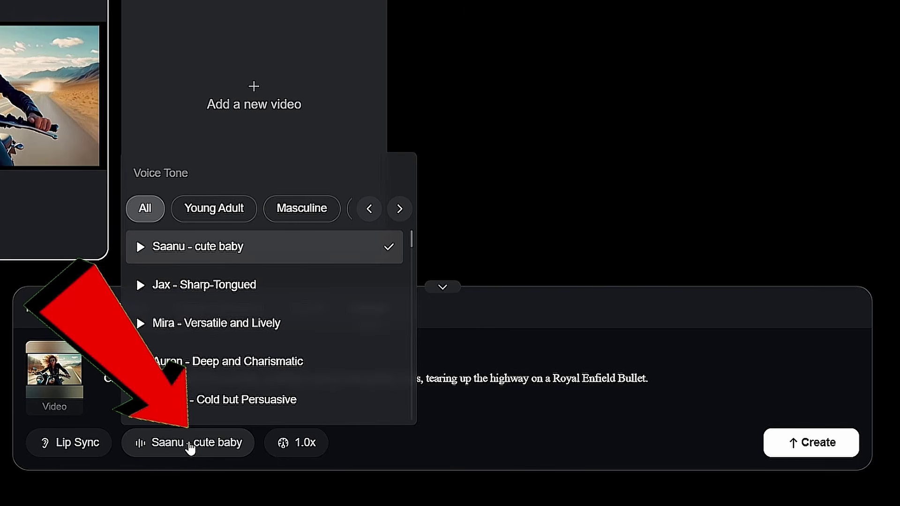
click(401, 210)
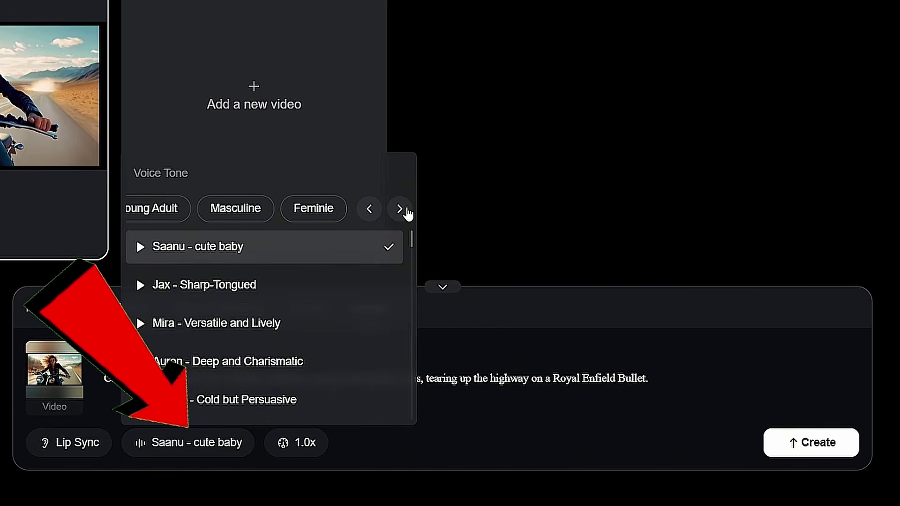
click(162, 210)
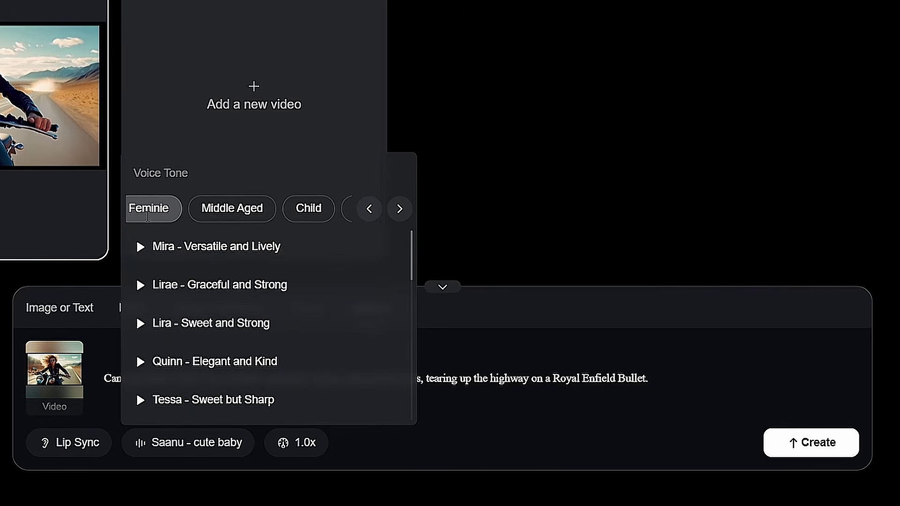
click(141, 248)
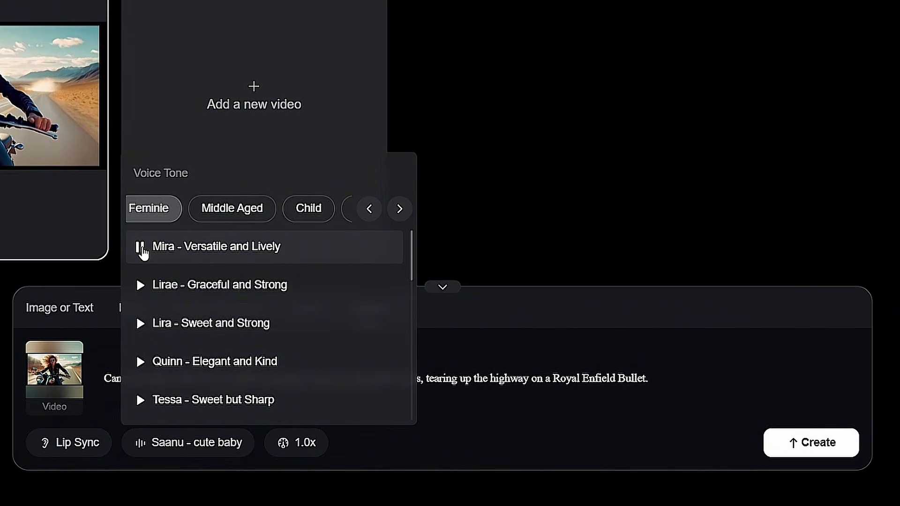
scroll(144, 361, down, 2)
click(141, 358)
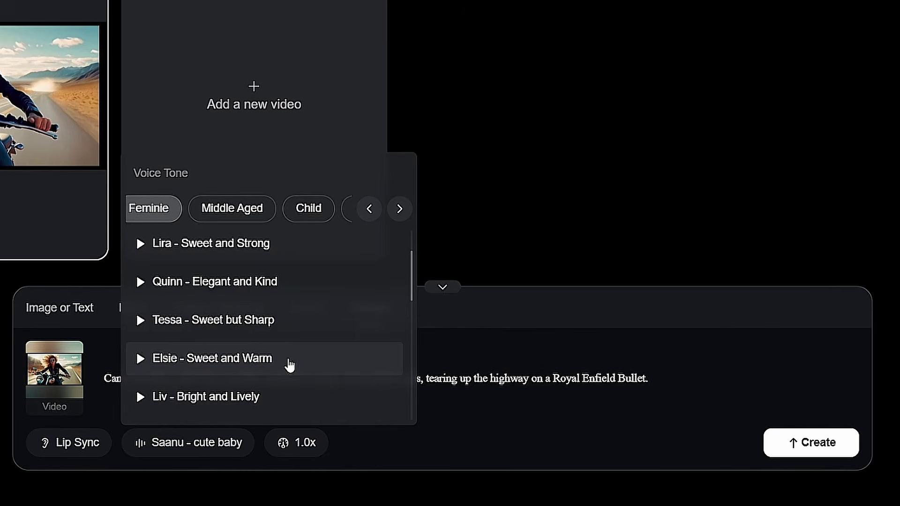
click(289, 365)
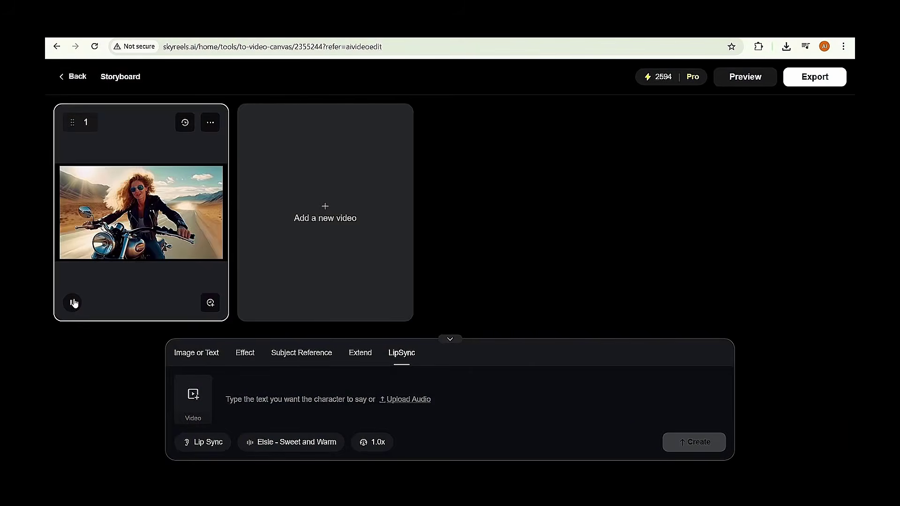
click(74, 303)
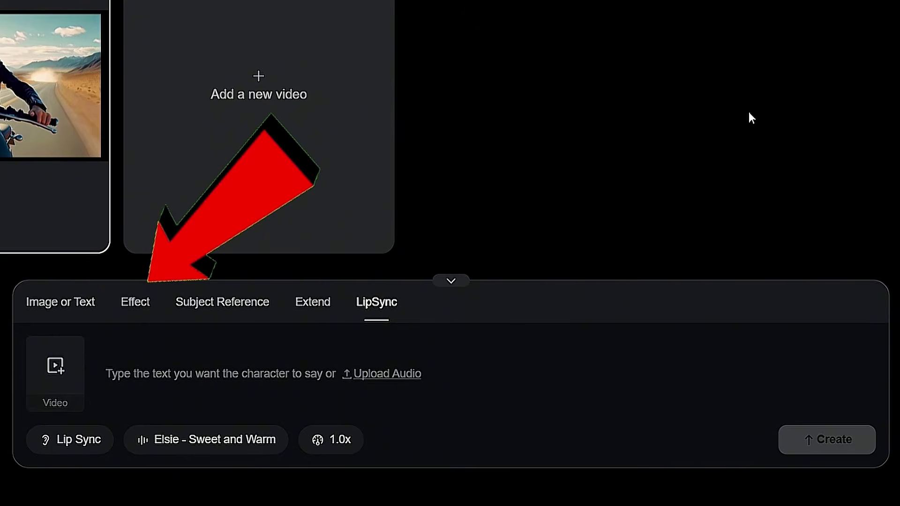
Generate an effect video at 720P from the motorcycle image using the Venom Mode effect.
click(134, 304)
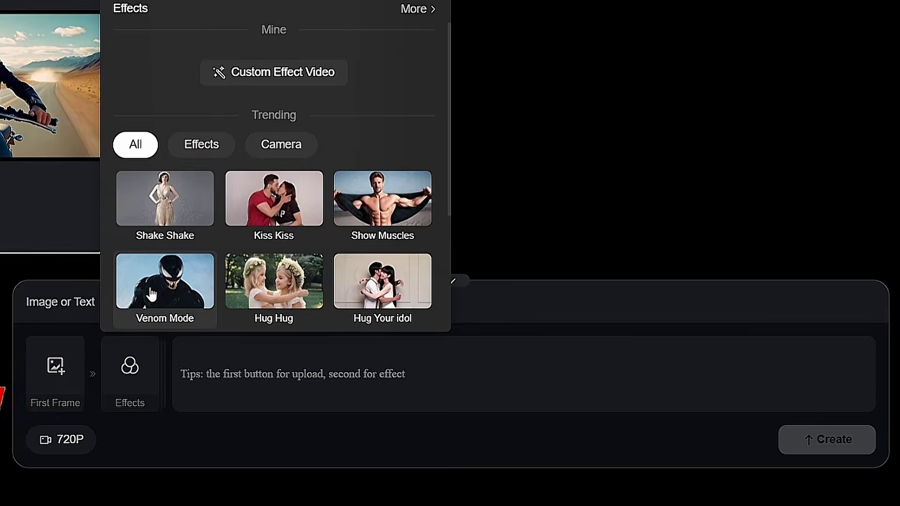
scroll(170, 222, down, 2)
click(170, 223)
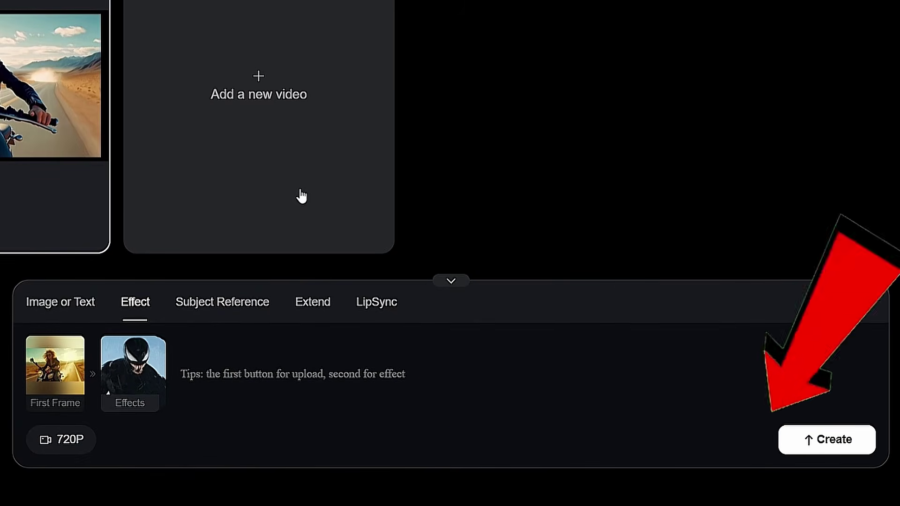
click(829, 452)
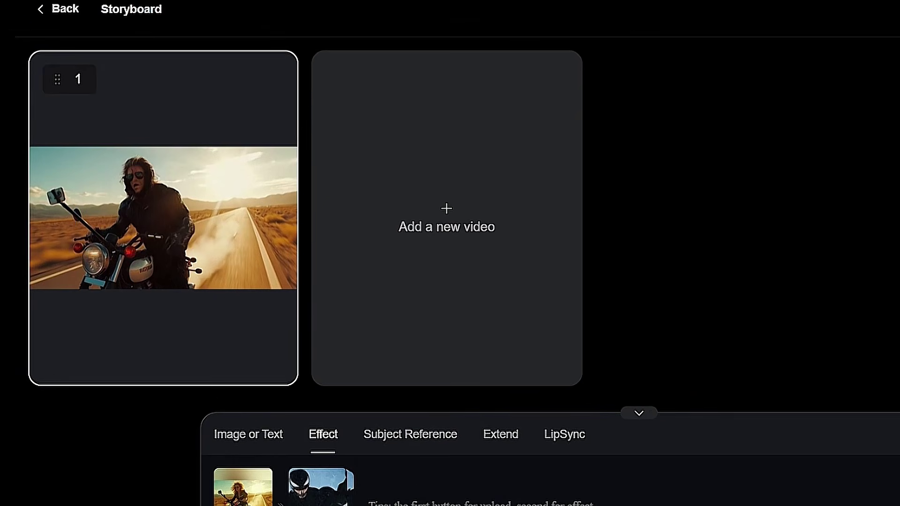
Play the Venom Mode clip and download it as mp4.
click(61, 358)
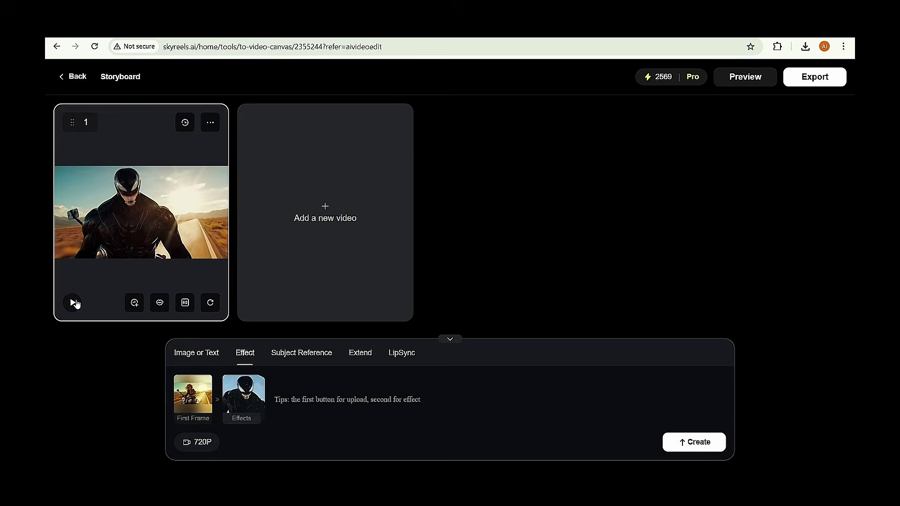
click(211, 121)
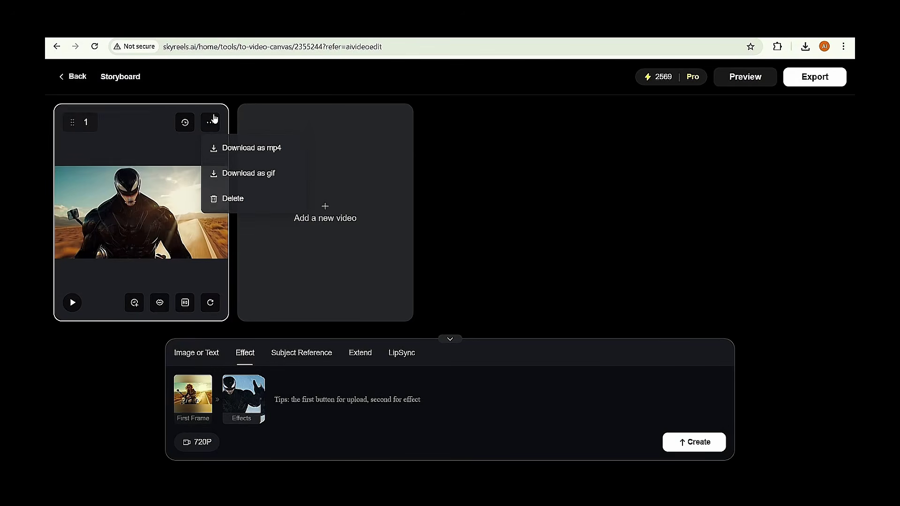
click(244, 148)
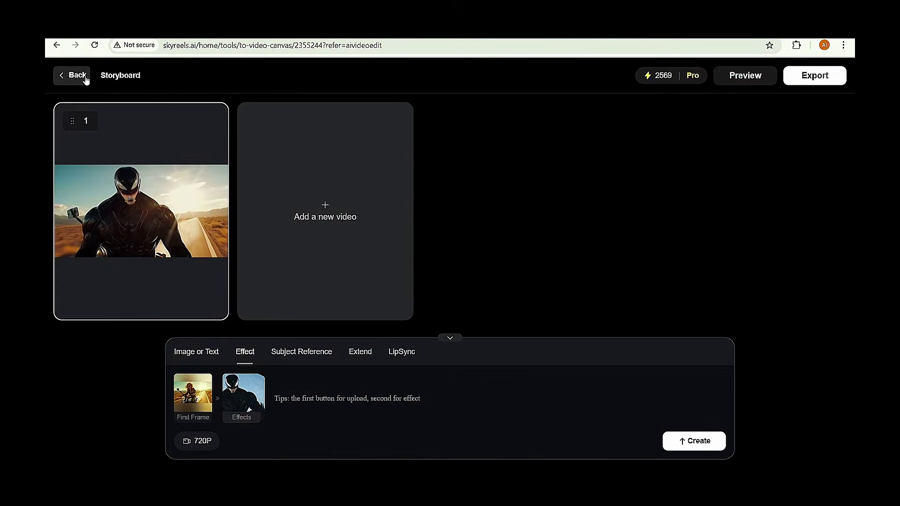
Leave the storyboard for the home page and start a new AI Drama project.
click(73, 75)
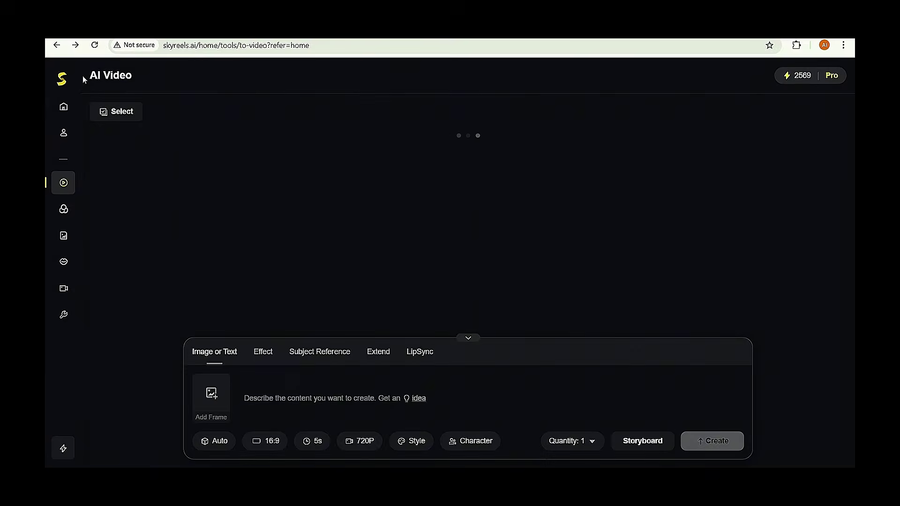
click(76, 108)
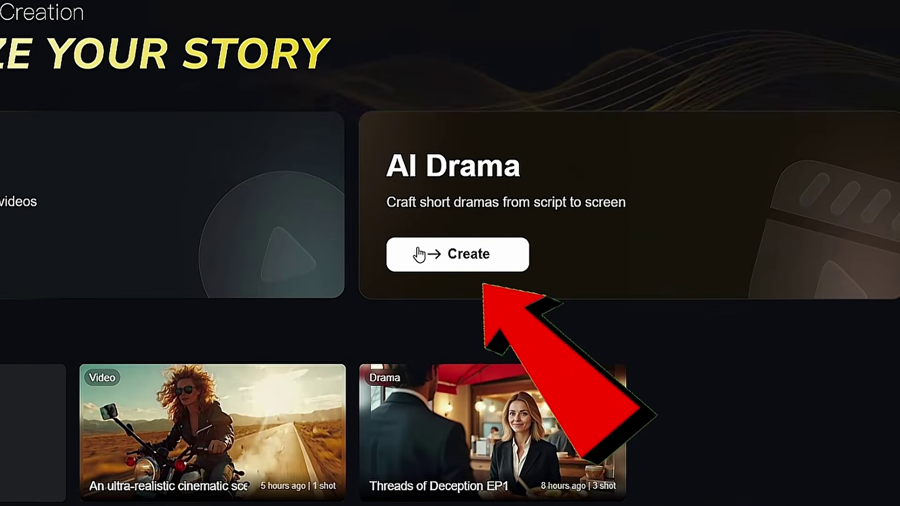
click(544, 254)
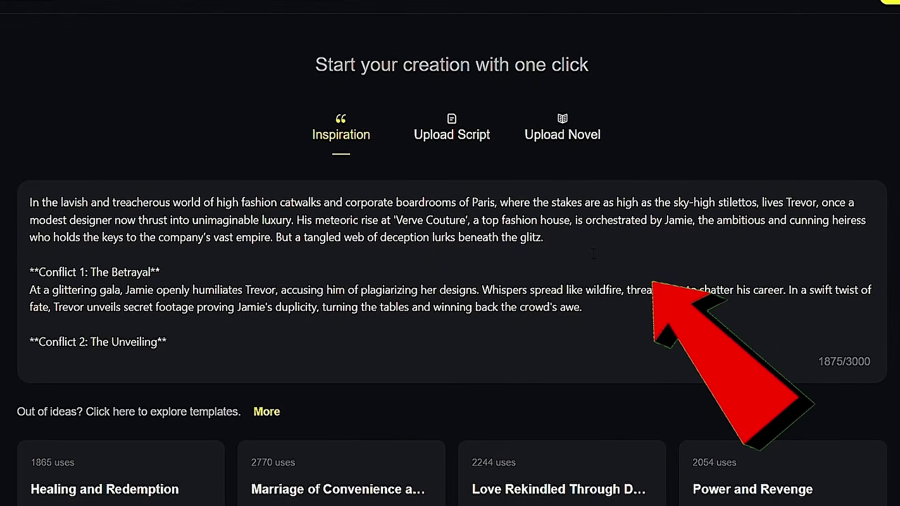
View the script upload option, return to Inspiration and clear its existing plot text.
click(448, 120)
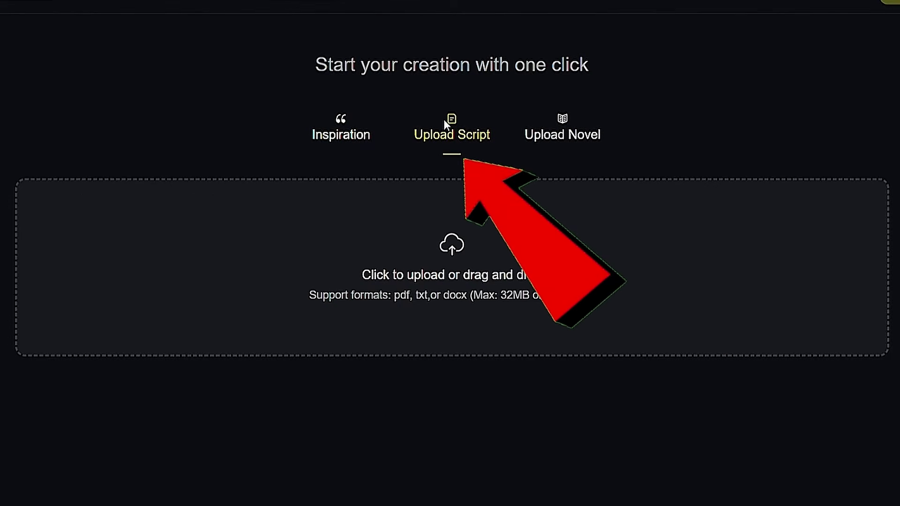
click(360, 139)
key(ctrl+a)
key(Delete)
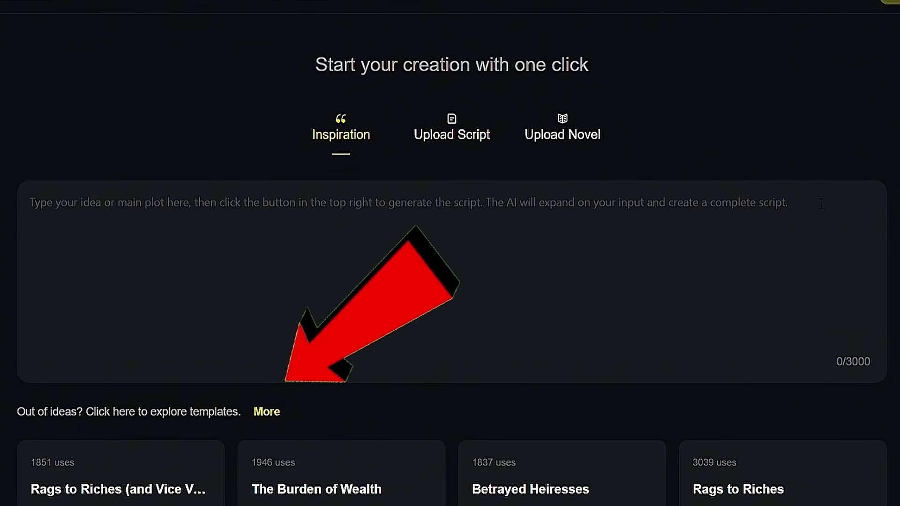
Fill the plot idea with the Forbidden Love and Betrayal template from the Forbidden Love category of trending templates.
click(267, 413)
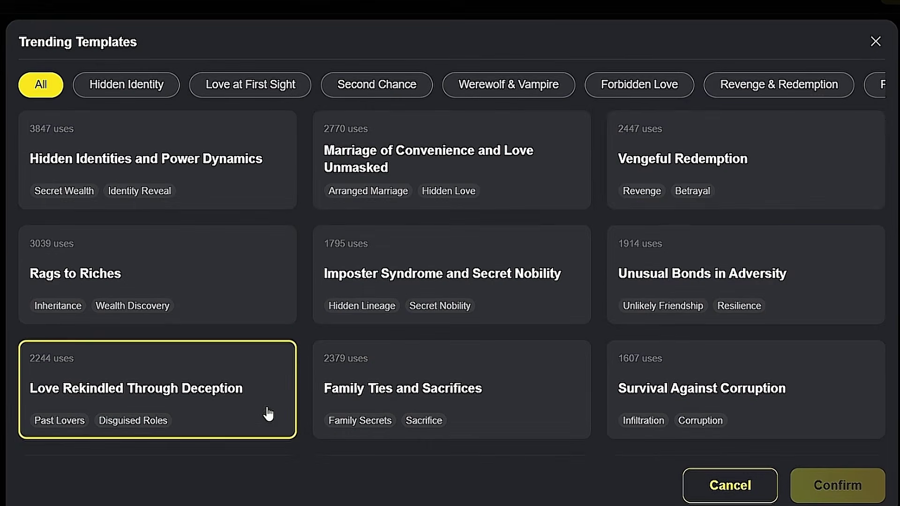
click(642, 95)
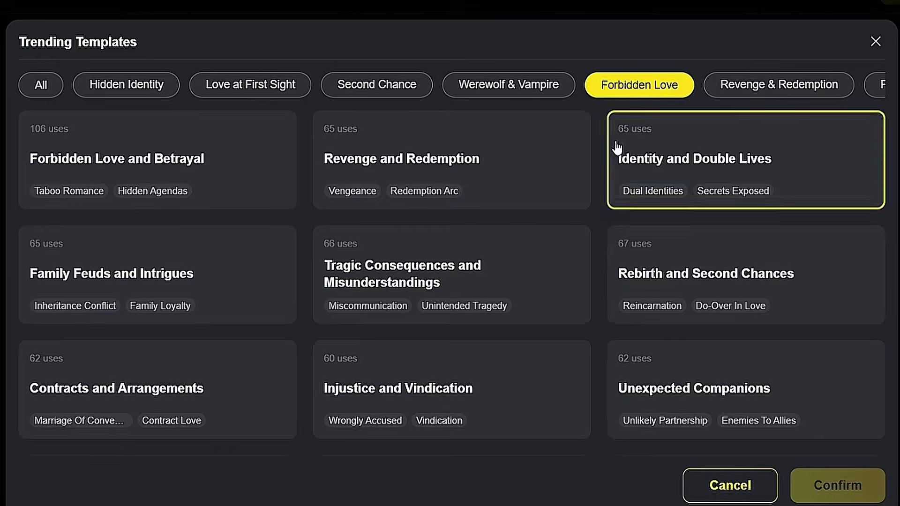
scroll(538, 282, down, 7)
scroll(539, 283, up, 7)
click(151, 153)
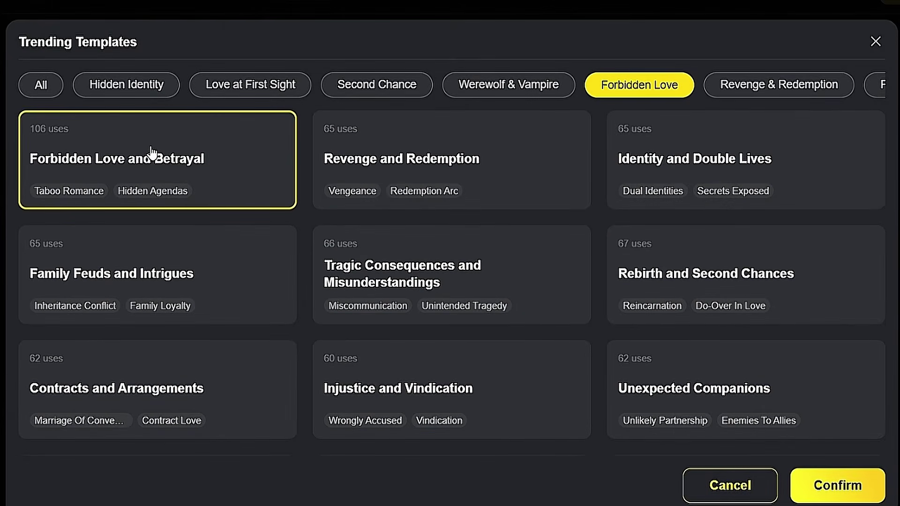
click(825, 486)
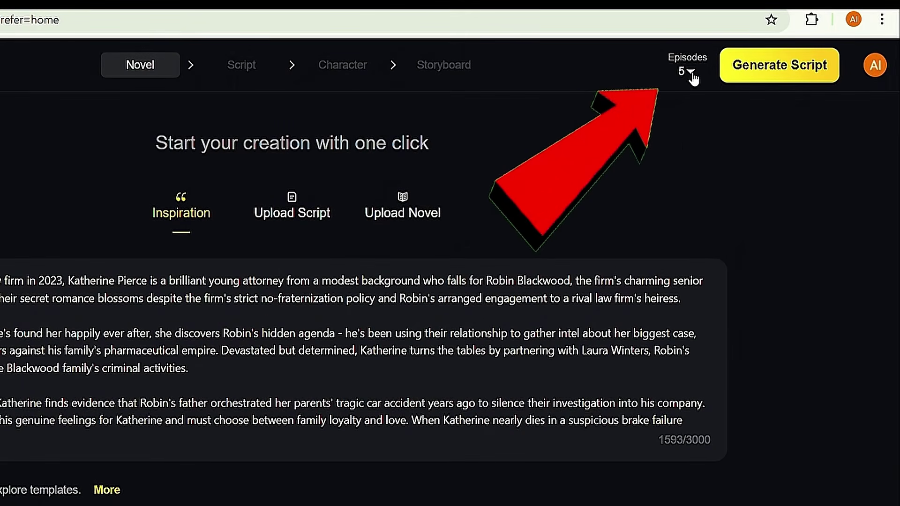
Set the number of episodes to 1 and generate the drama script.
click(692, 73)
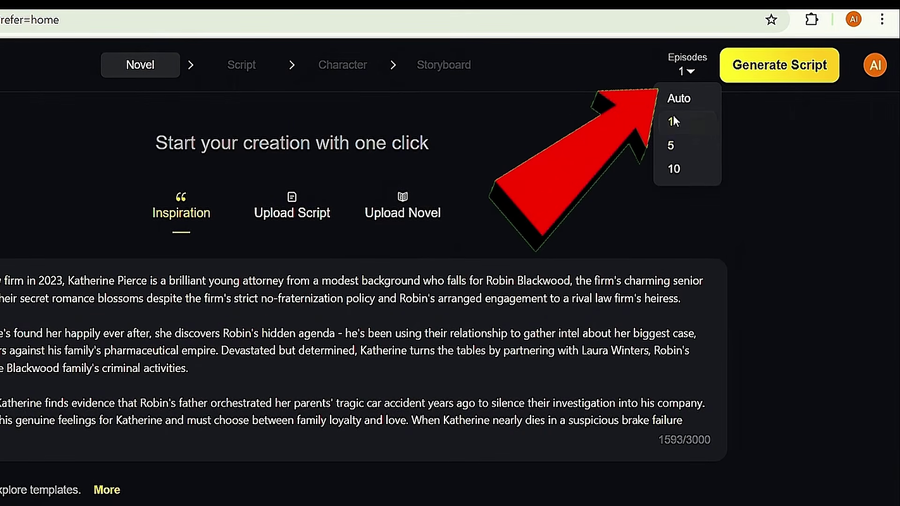
click(741, 70)
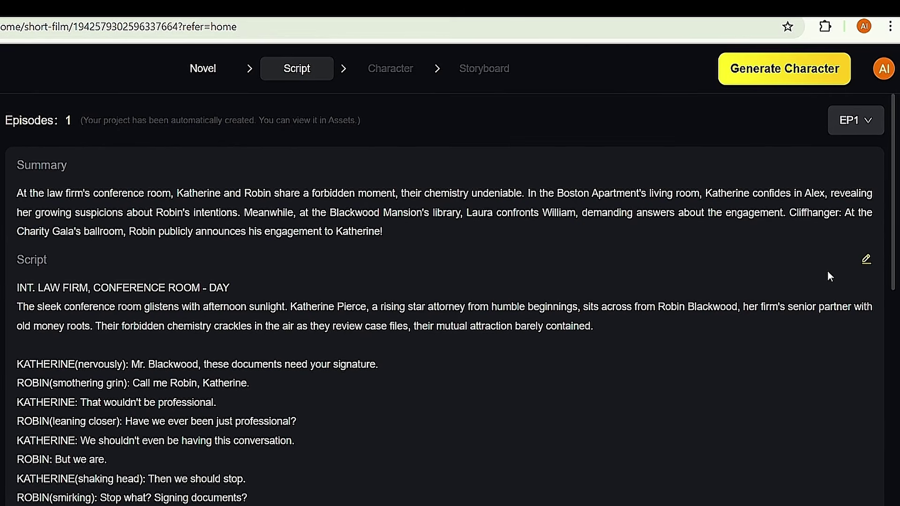
Review the generated EP1 script and generate the drama's characters from it.
click(866, 259)
scroll(422, 281, up, 10)
scroll(457, 282, down, 10)
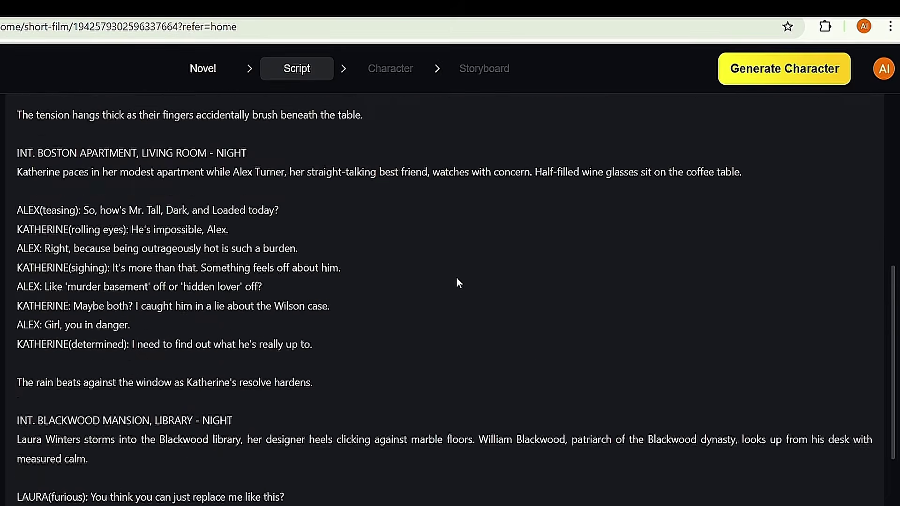
scroll(623, 402, up, 20)
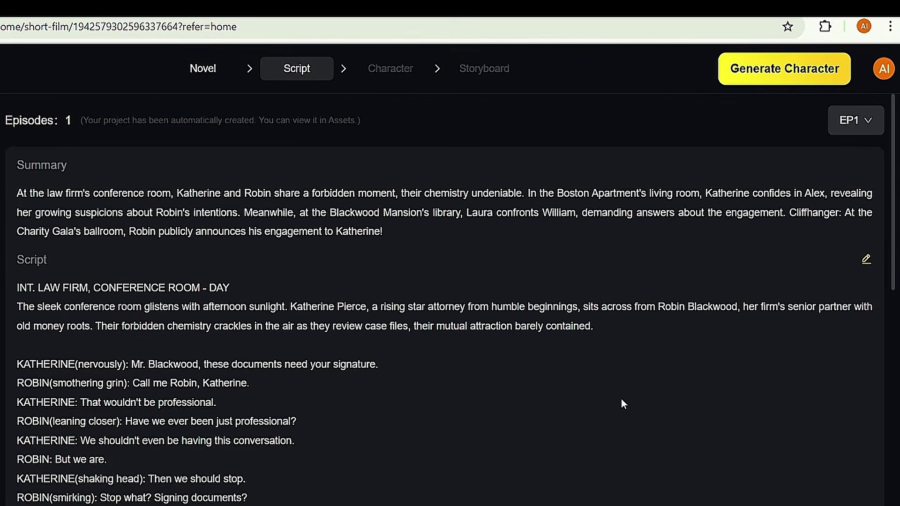
click(791, 83)
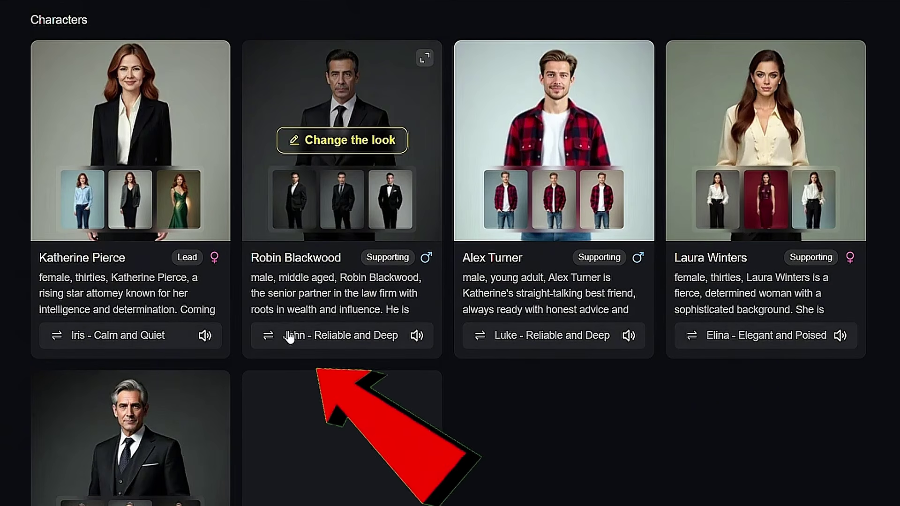
Browse the middle-aged male voices and age filter options for the senior law partner character, and leave his current voice in place.
click(268, 336)
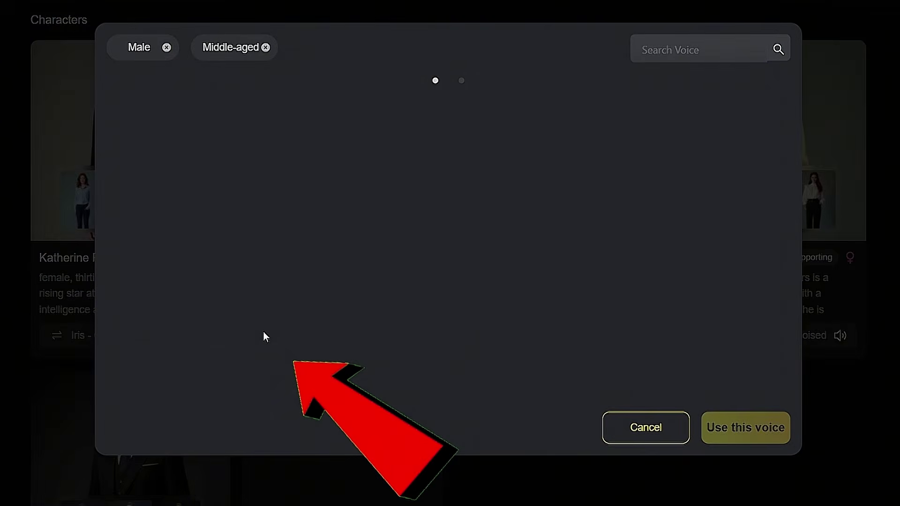
scroll(311, 287, down, 5)
scroll(312, 287, up, 5)
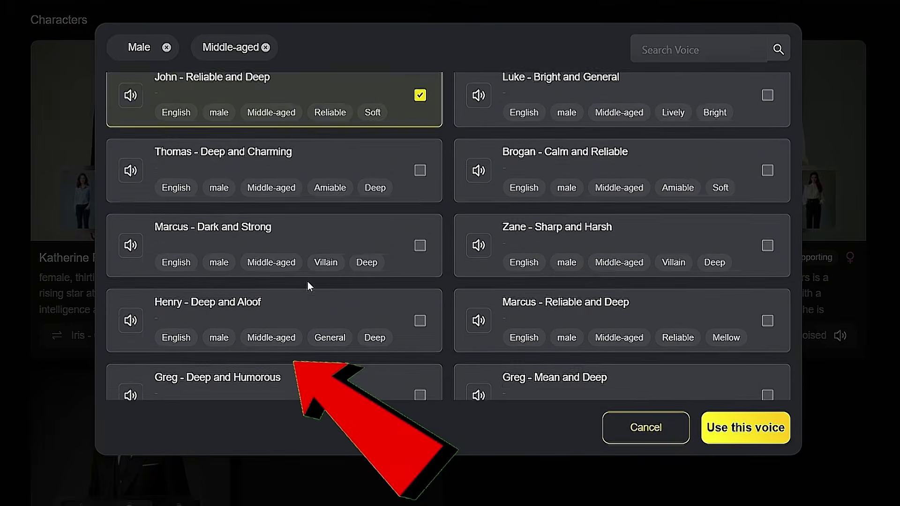
scroll(312, 287, down, 5)
scroll(311, 287, up, 5)
click(233, 47)
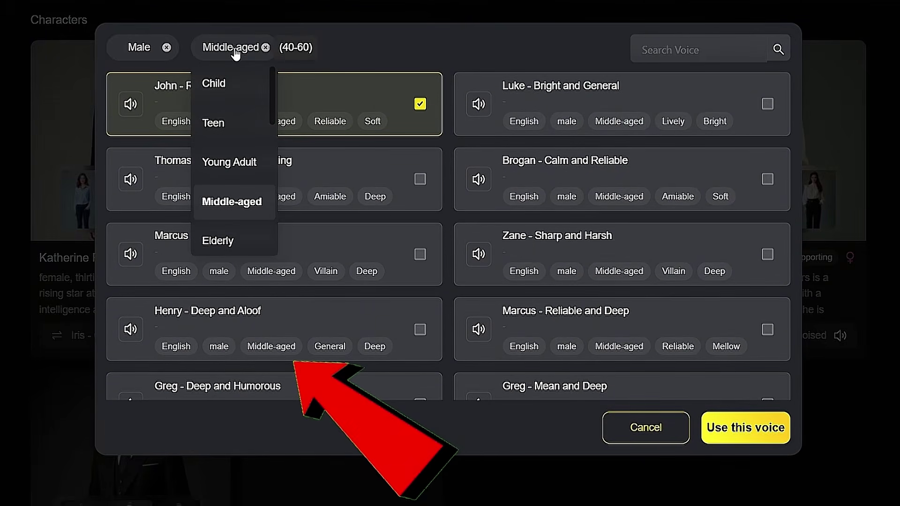
click(370, 44)
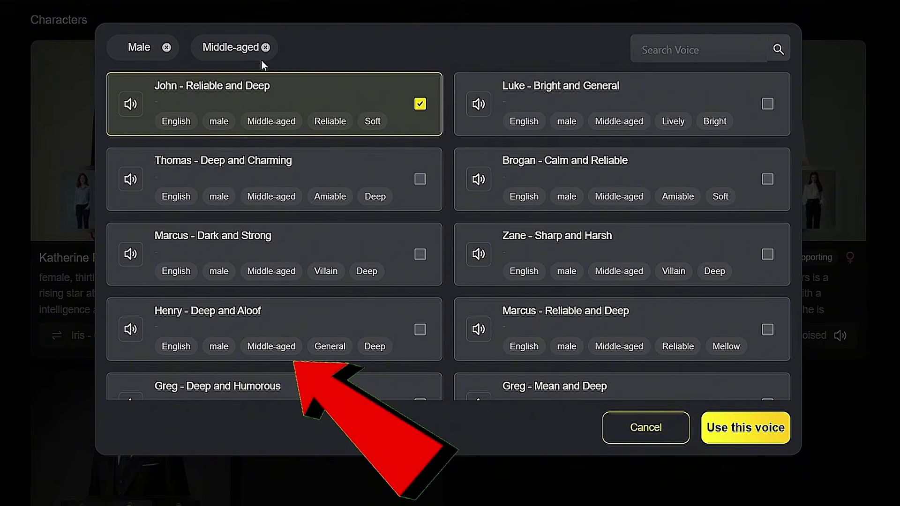
click(659, 424)
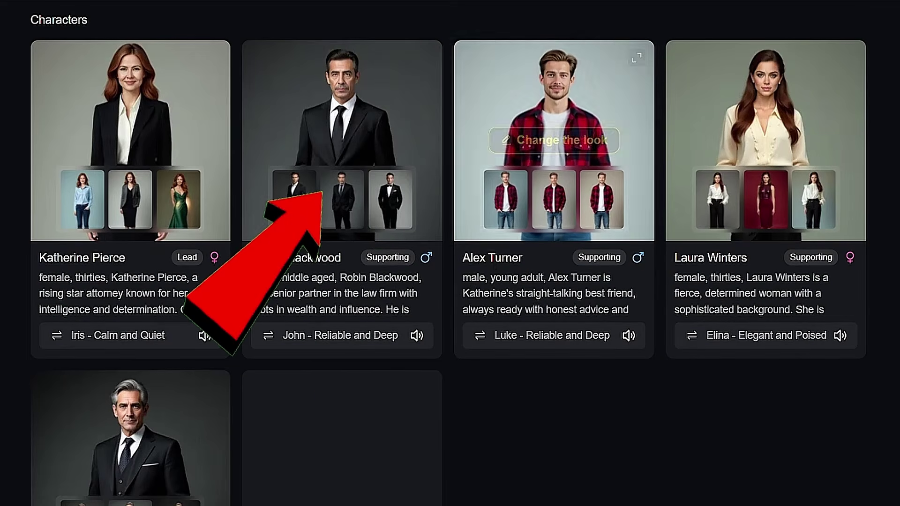
Open the look editor for the senior law partner and view the list of characters available for editing.
click(372, 141)
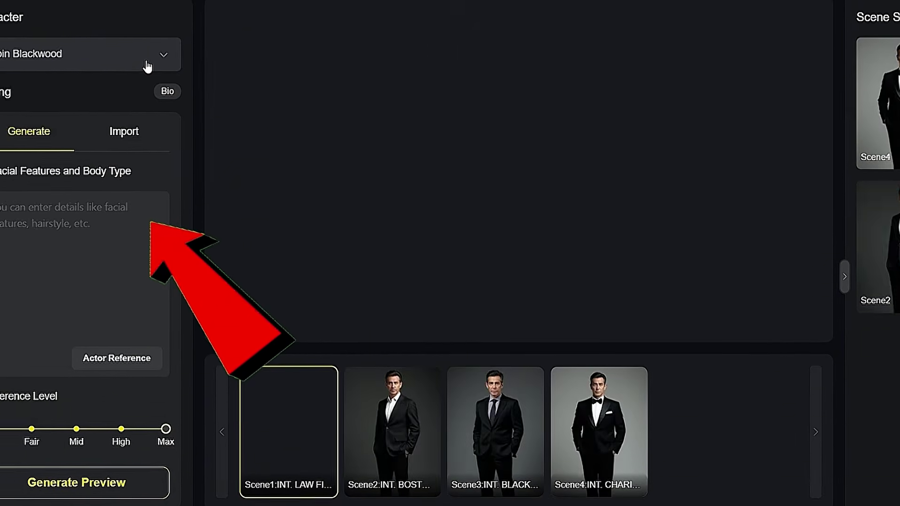
click(147, 67)
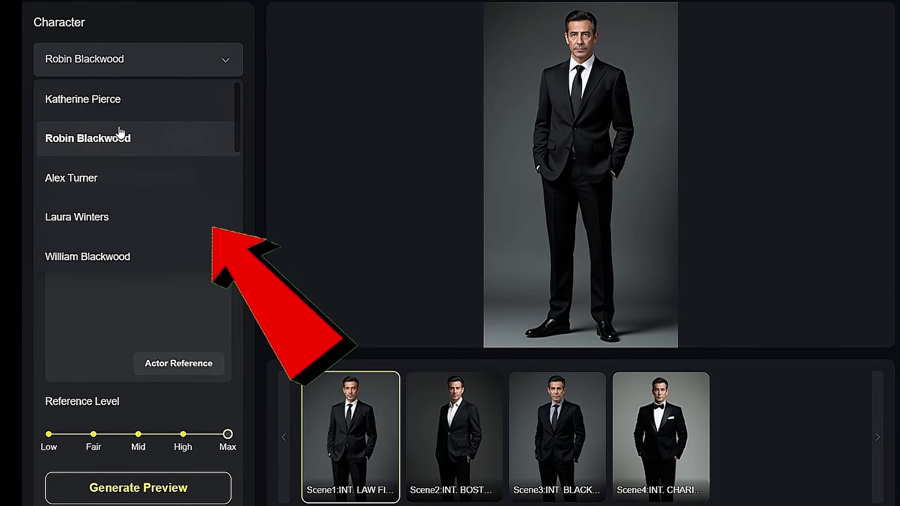
click(125, 155)
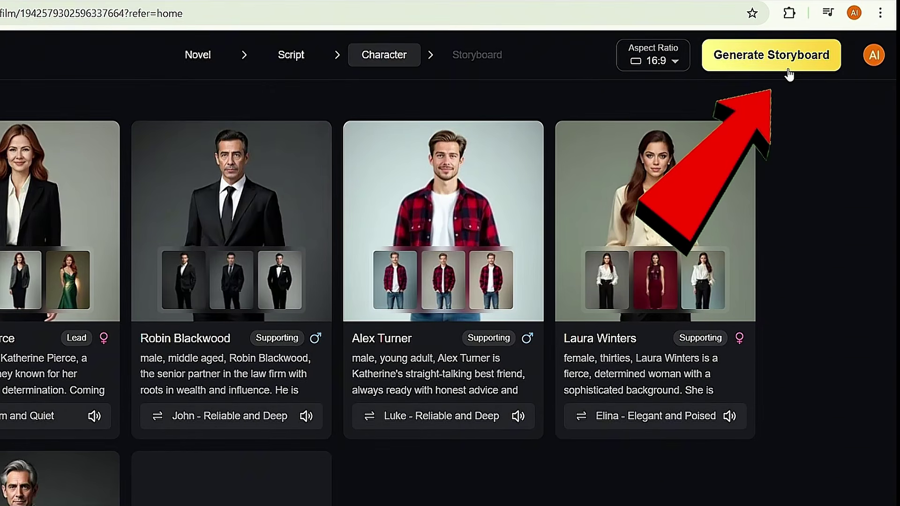
Generate the drama's storyboard from the characters, preview Scene 1's still shots and close the preview.
click(788, 70)
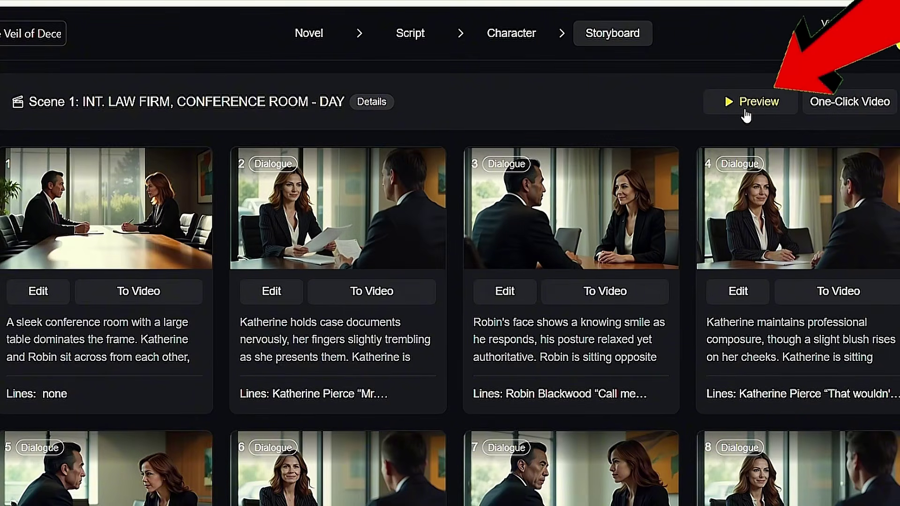
click(747, 115)
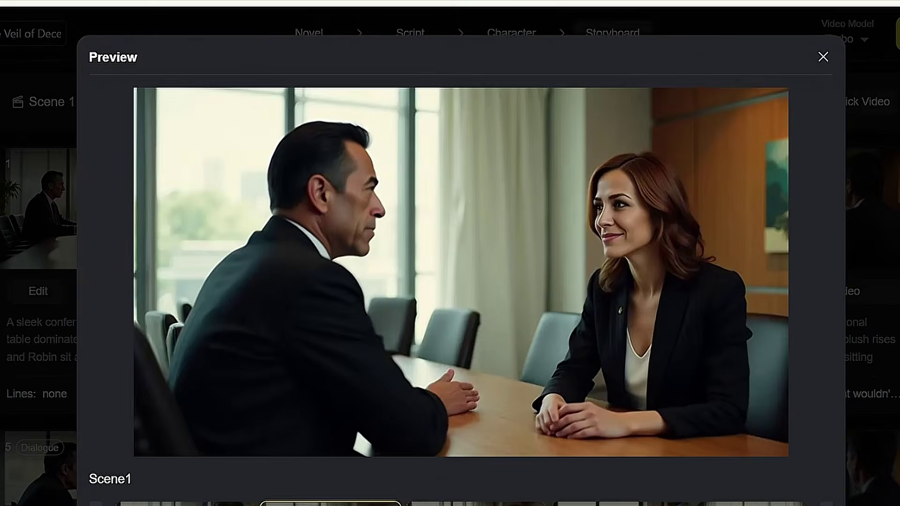
click(824, 56)
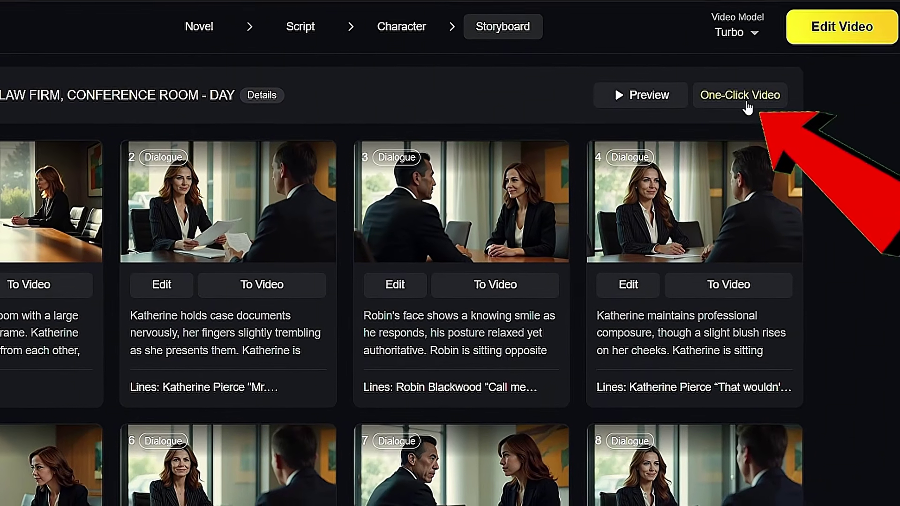
Look over the storyboard and convert shots 2, 3 and 1 of Scene 1 to video with the Turbo model.
scroll(871, 117, down, 3)
scroll(778, 251, down, 15)
scroll(778, 251, up, 20)
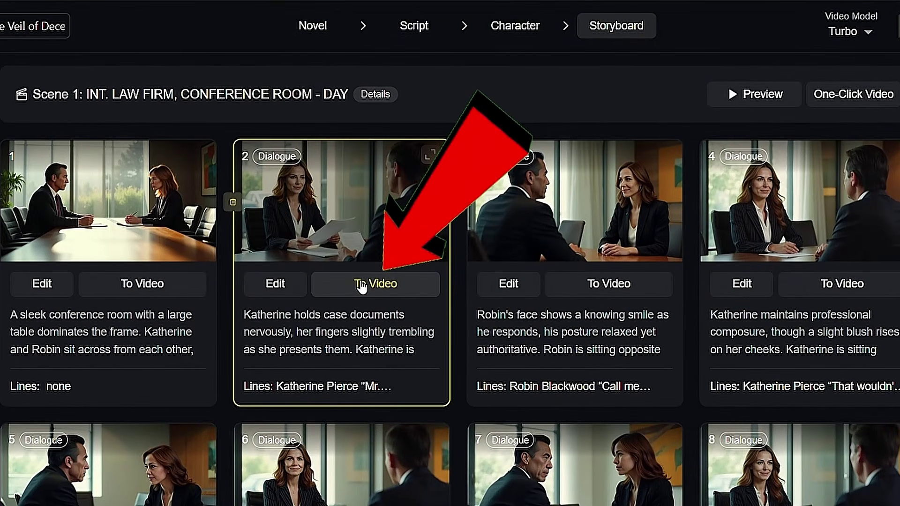
click(361, 286)
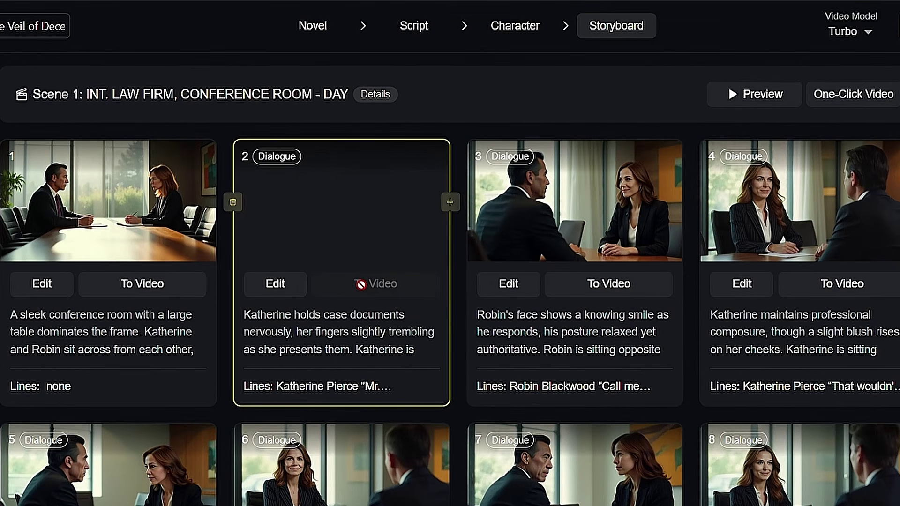
click(630, 285)
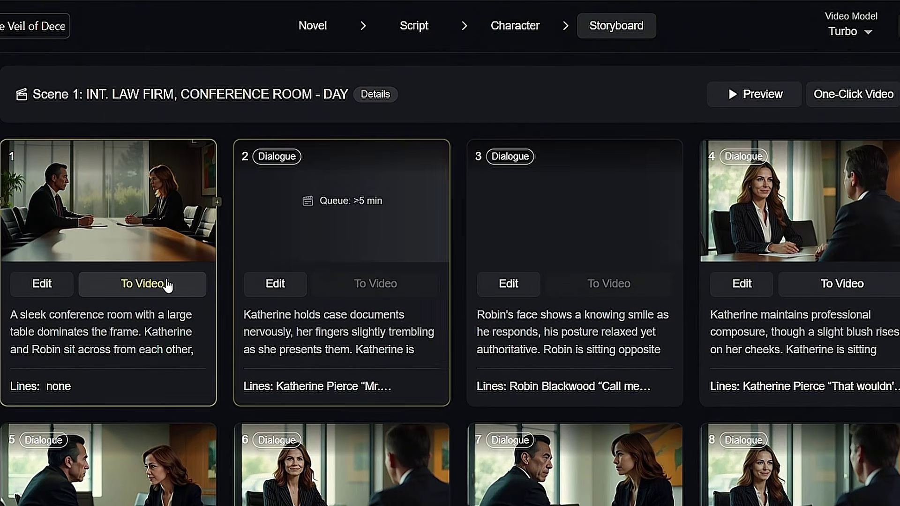
click(155, 284)
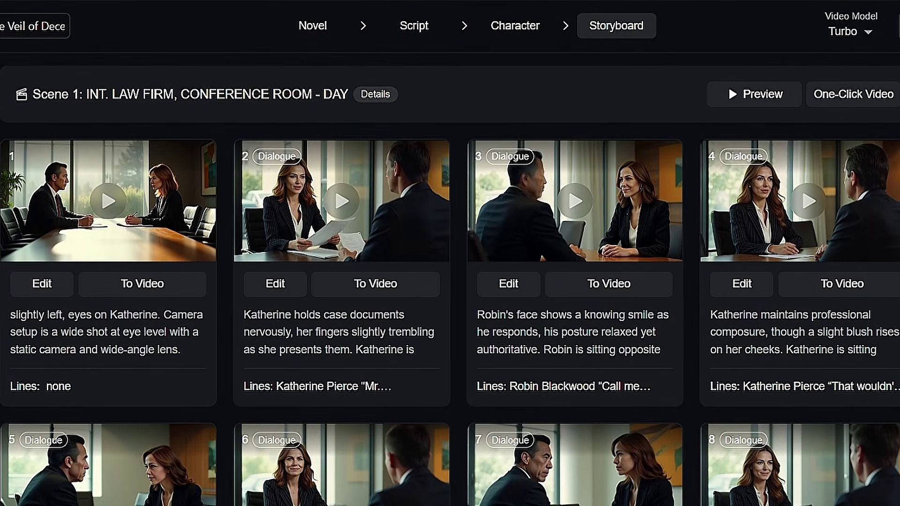
Play the generated videos of Scene 1 in its preview and close the preview.
click(758, 106)
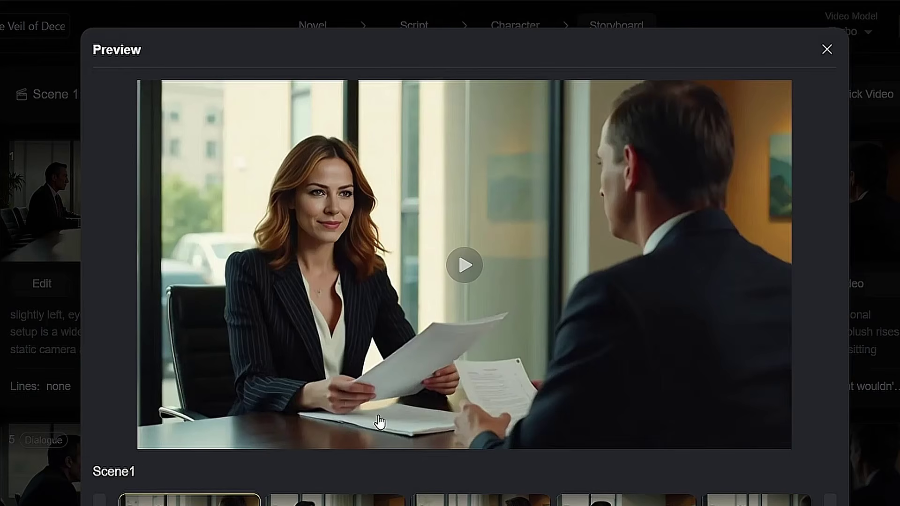
click(479, 264)
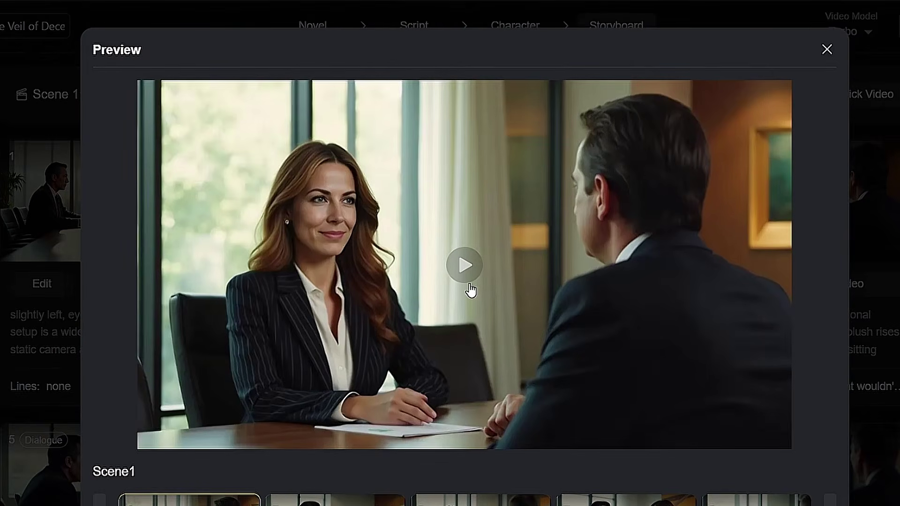
click(471, 274)
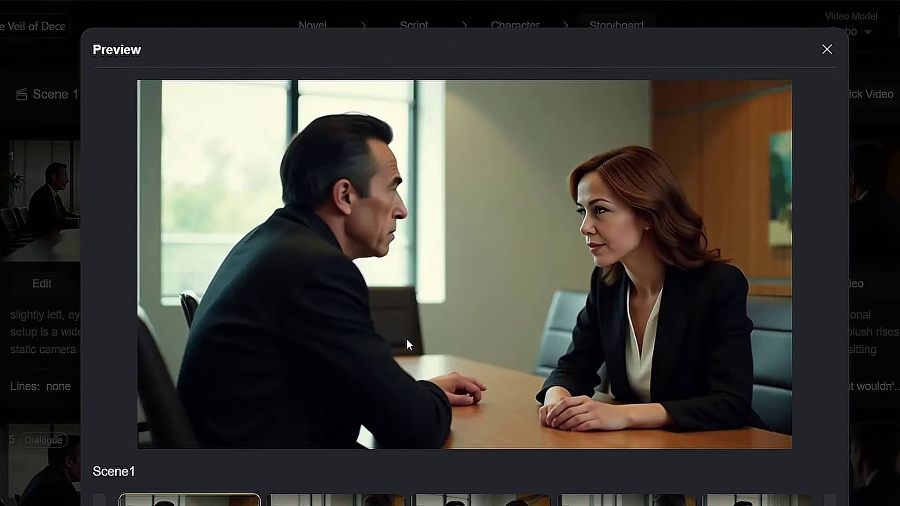
click(823, 51)
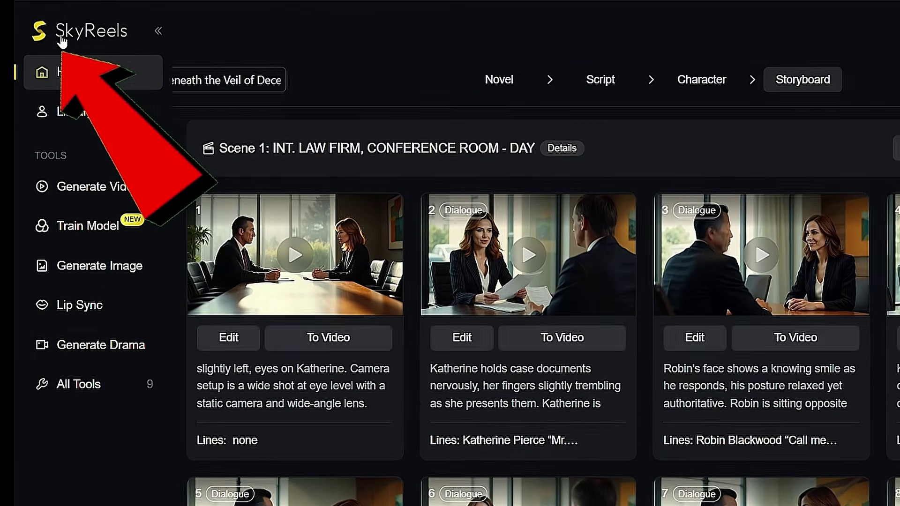
Leave the storyboard for the full tools overview and look through the Video, Script, Image and Audio Tools categories.
click(62, 41)
click(65, 387)
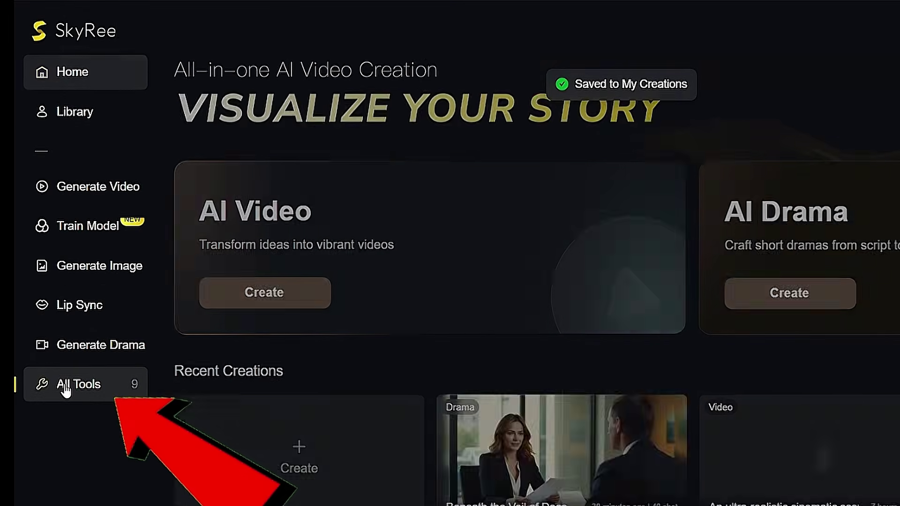
click(226, 139)
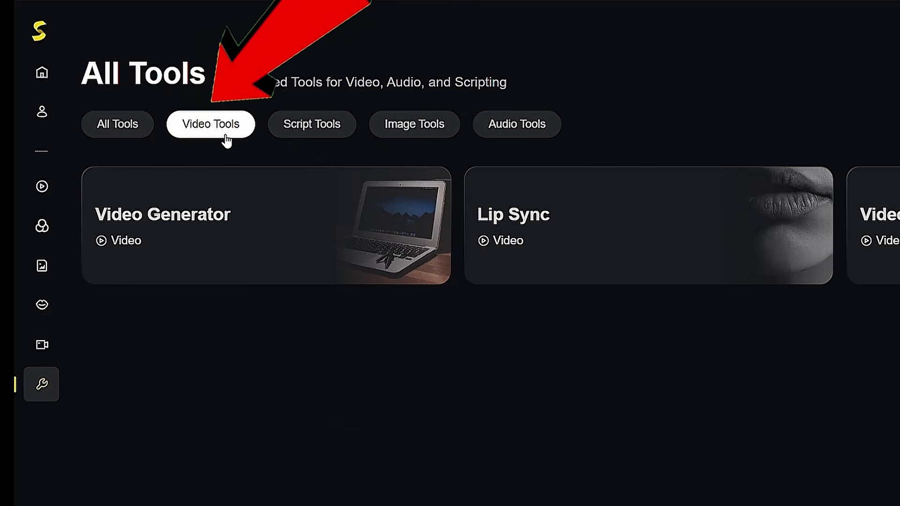
click(309, 132)
click(409, 132)
click(496, 133)
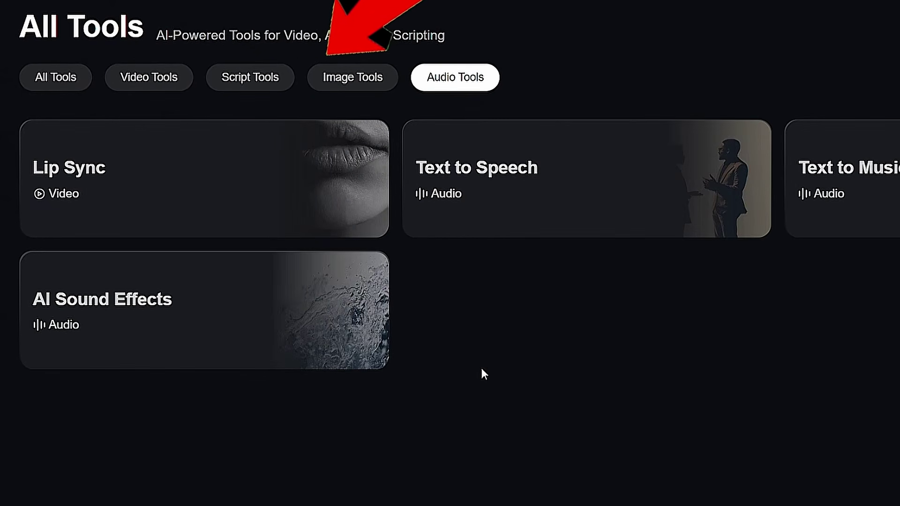
Open a new video editor project and import Girl - With Lip Sync.mp4 and 10 Second Video.mp4.
click(57, 84)
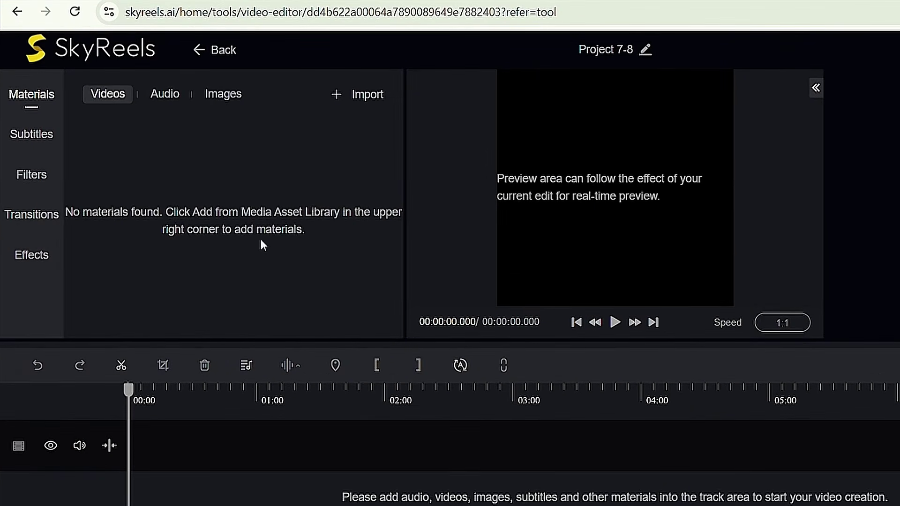
click(174, 98)
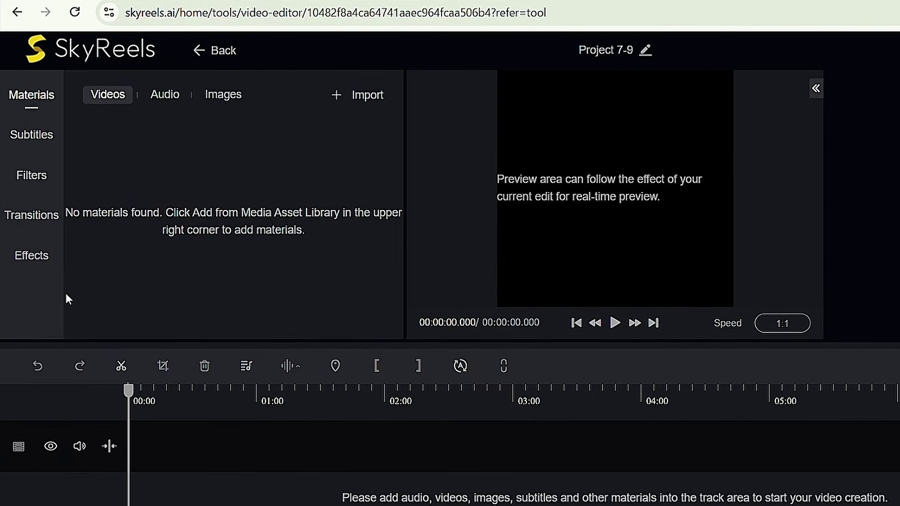
click(385, 109)
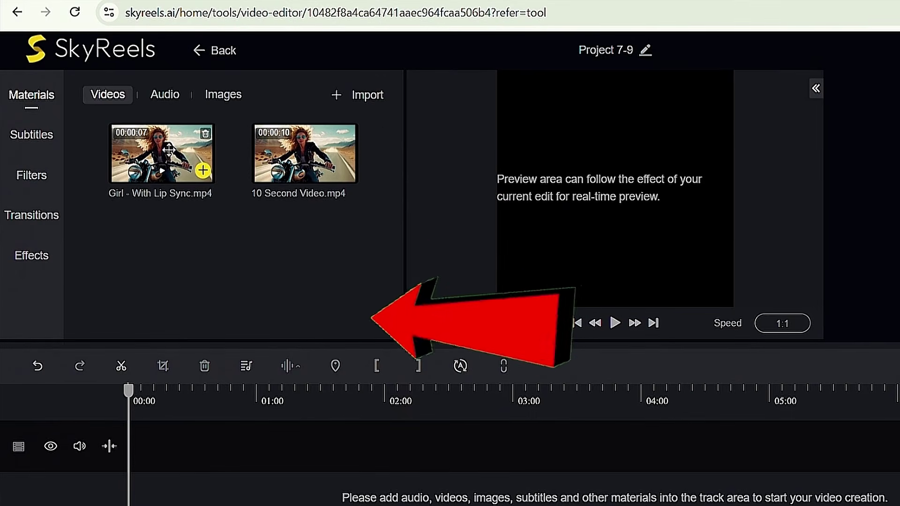
Place Girl - With Lip Sync.mp4 at the start of the timeline with 10 Second Video.mp4 directly behind it on the same track.
drag(219, 233, 176, 477)
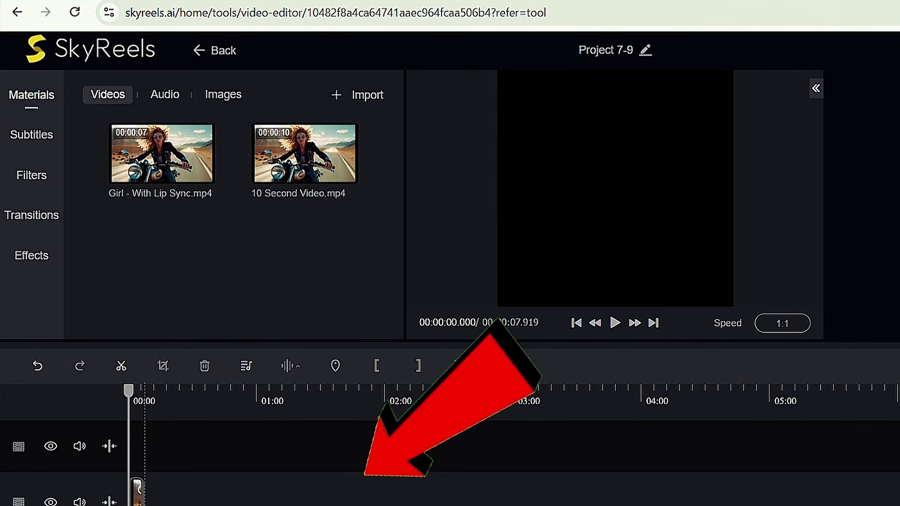
drag(305, 155, 514, 505)
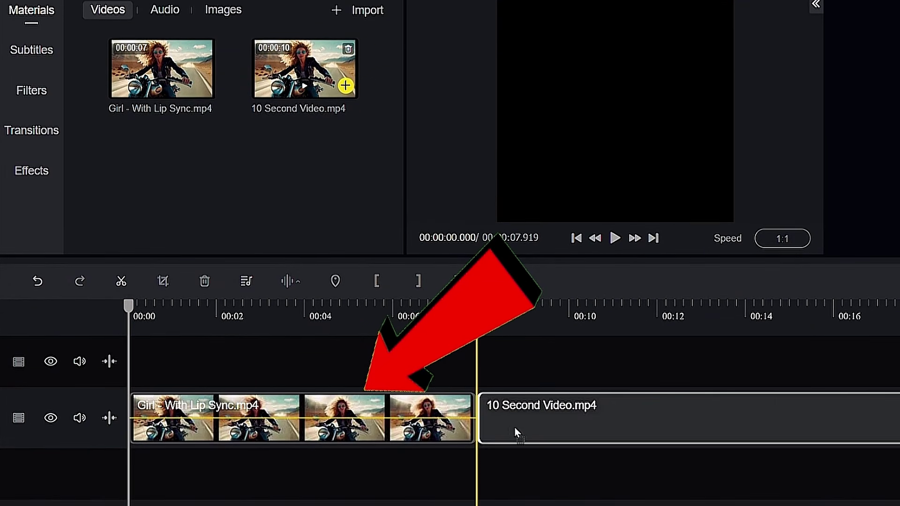
drag(514, 426, 514, 427)
drag(164, 320, 122, 316)
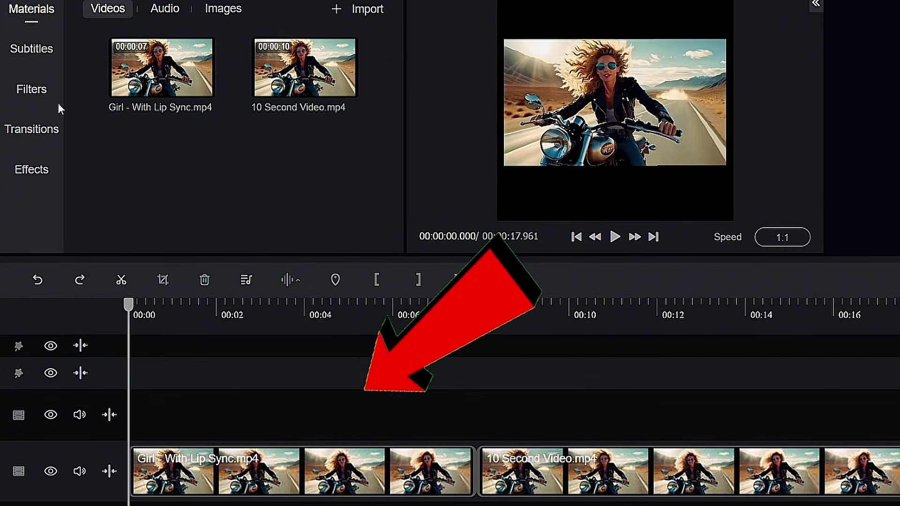
Apply the PF2 filter across the full length of the timeline.
click(56, 99)
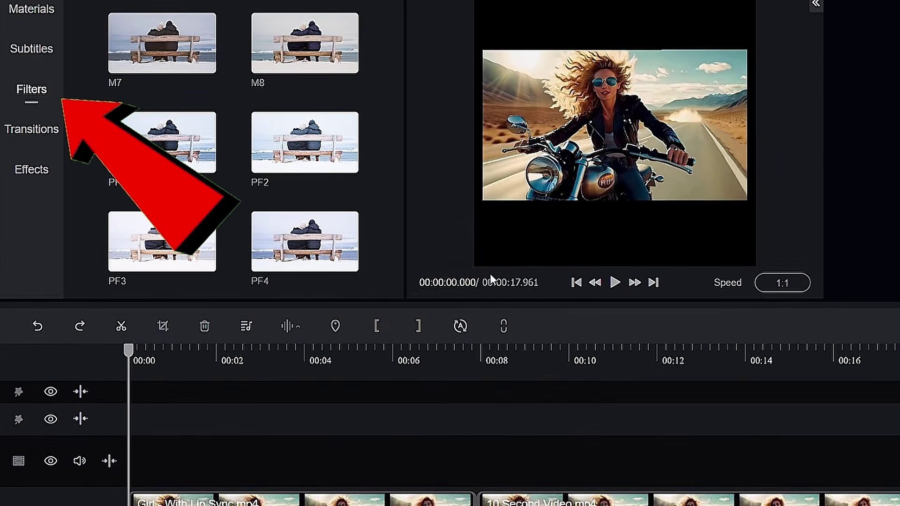
drag(498, 302, 503, 390)
click(345, 160)
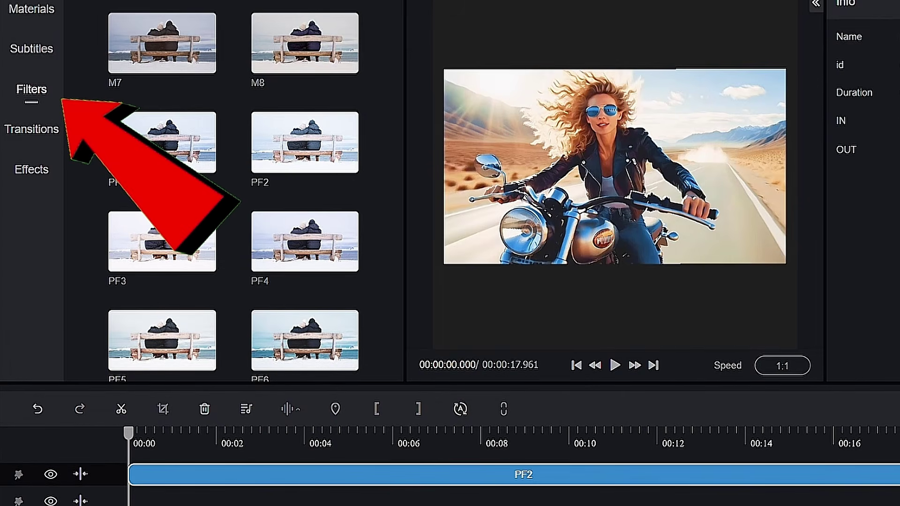
Add the withcircleopen effect at the start of the timeline and play back the opening.
click(47, 175)
scroll(180, 253, down, 3)
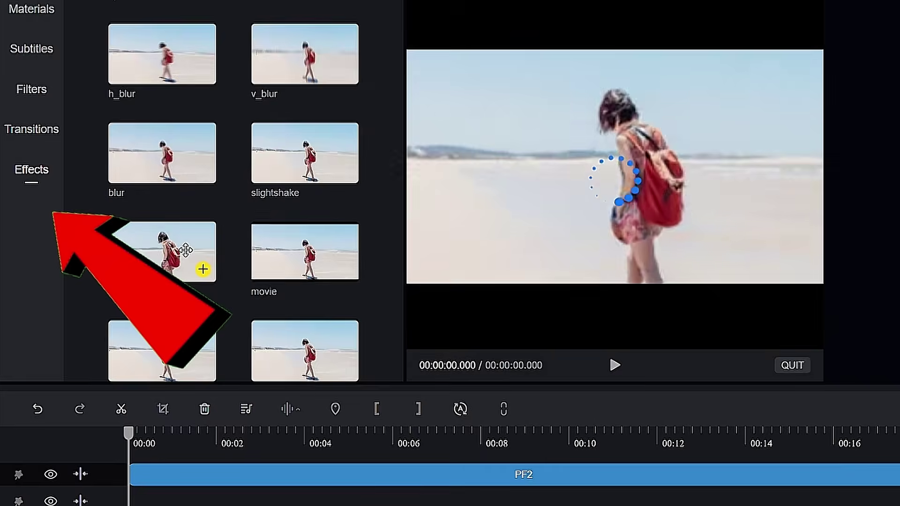
scroll(235, 165, up, 2)
scroll(236, 165, down, 3)
drag(200, 231, 216, 497)
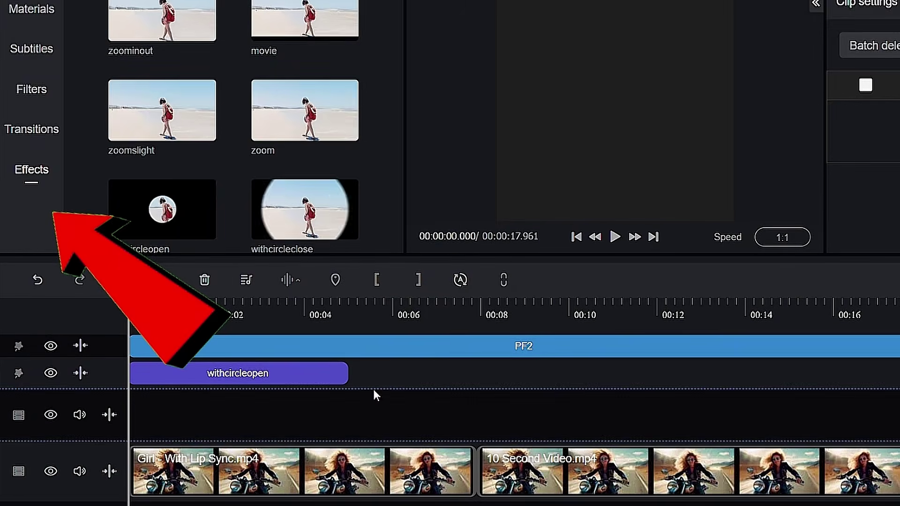
click(615, 237)
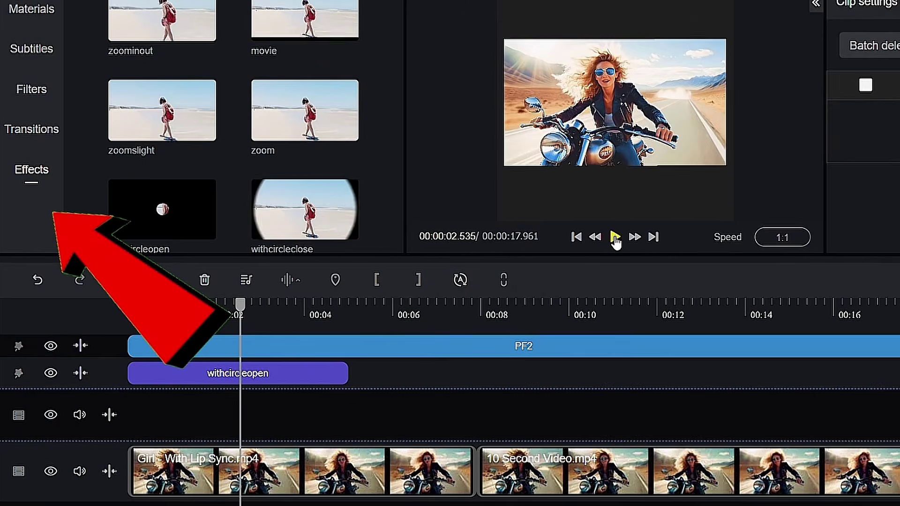
click(467, 410)
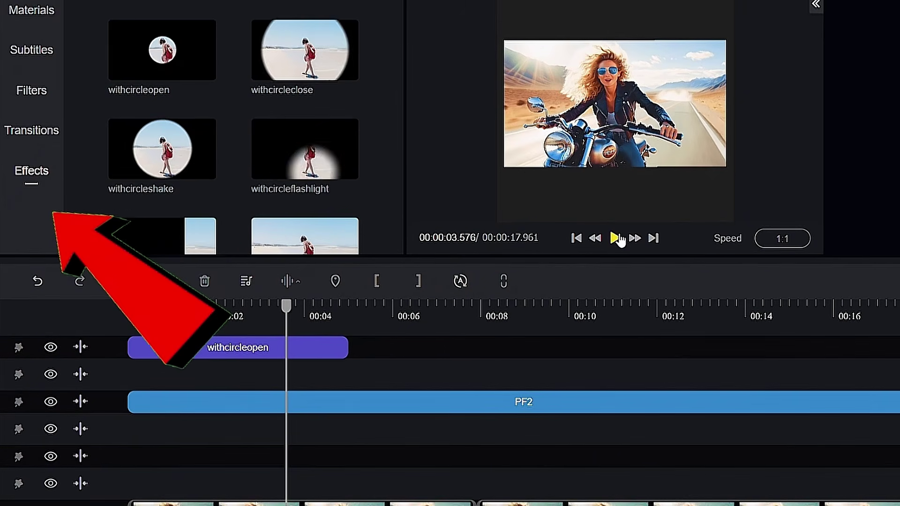
Insert a cube transition between the lip-sync clip and the 10-second clip and play it back.
click(32, 135)
scroll(236, 14, down, 3)
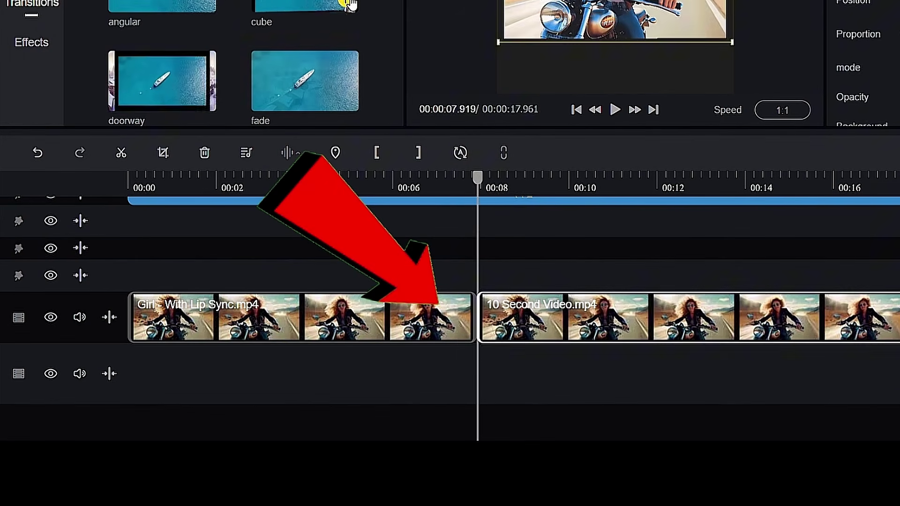
click(456, 179)
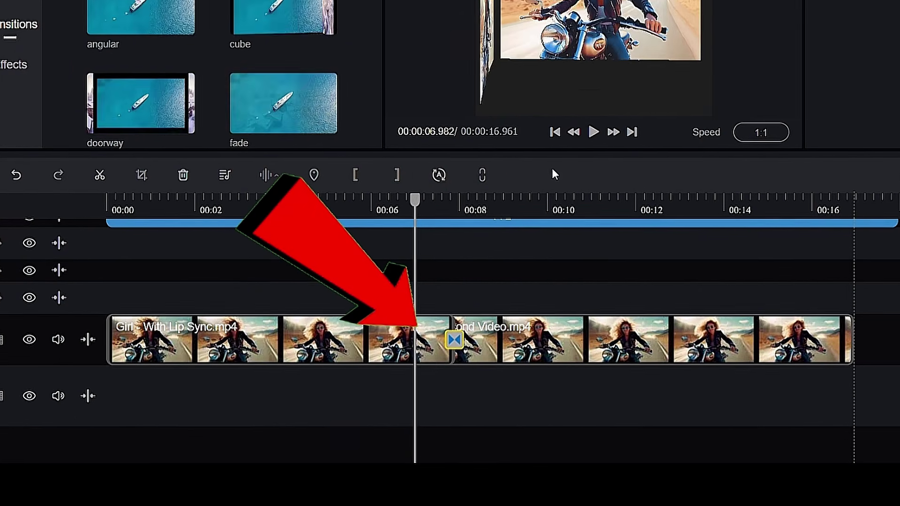
click(616, 110)
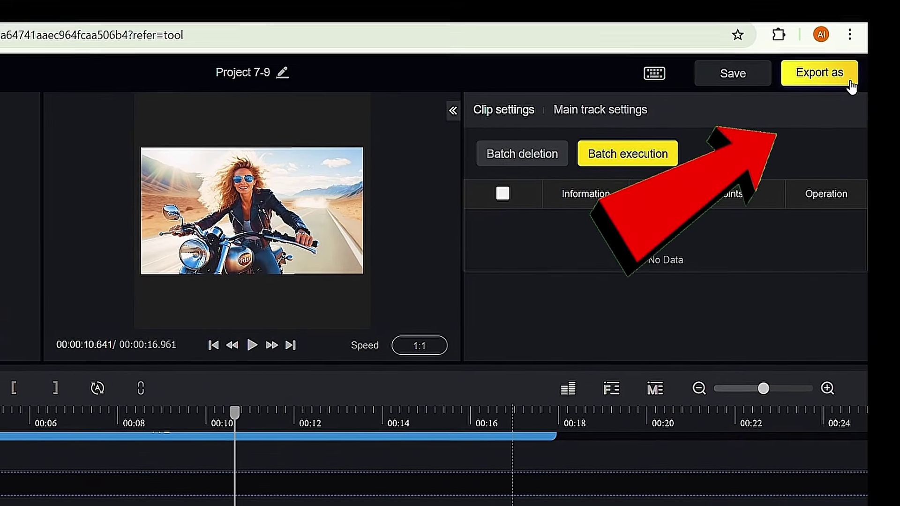
Export the edited project as a download.
click(839, 84)
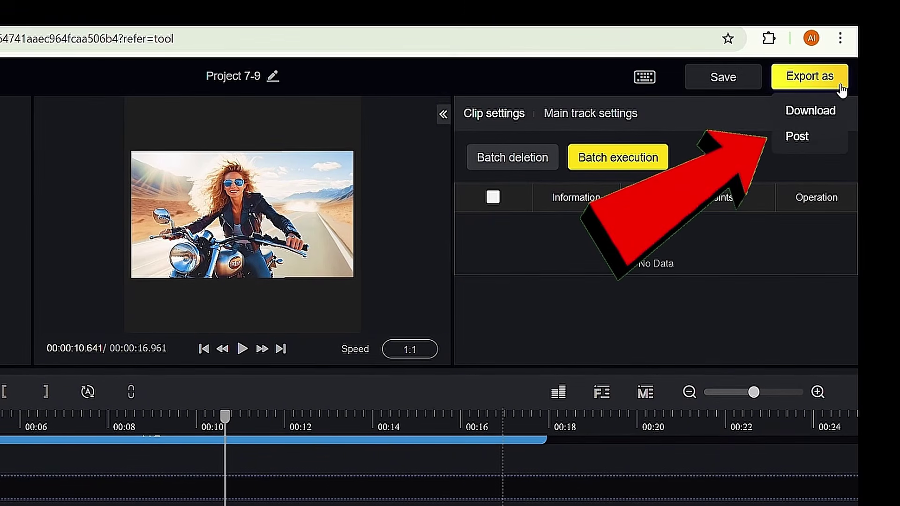
click(837, 112)
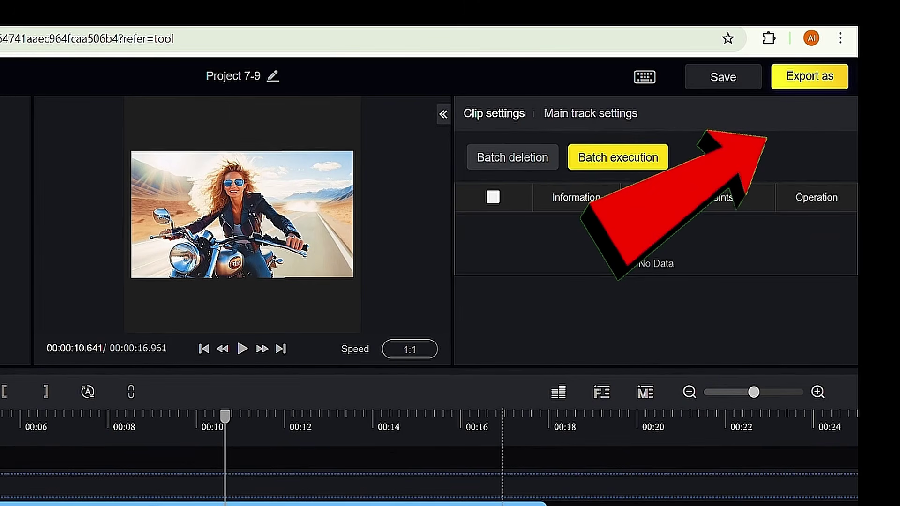
click(273, 505)
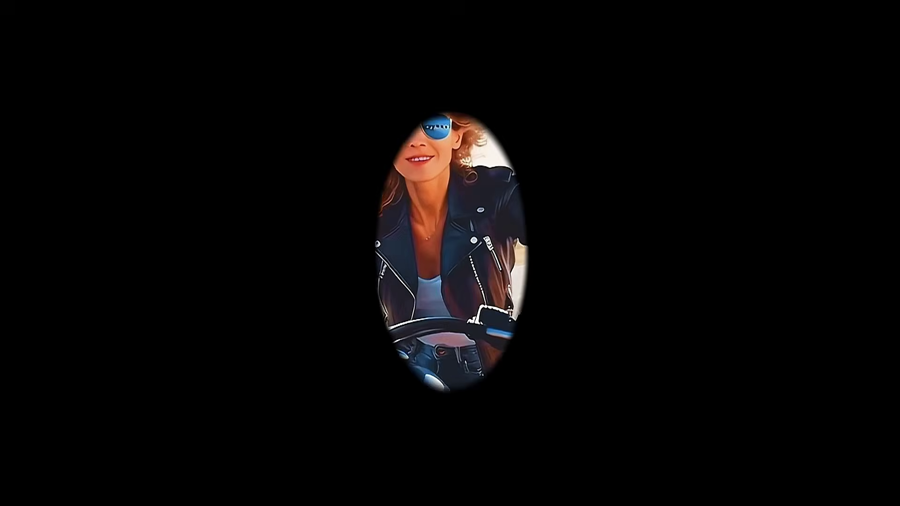